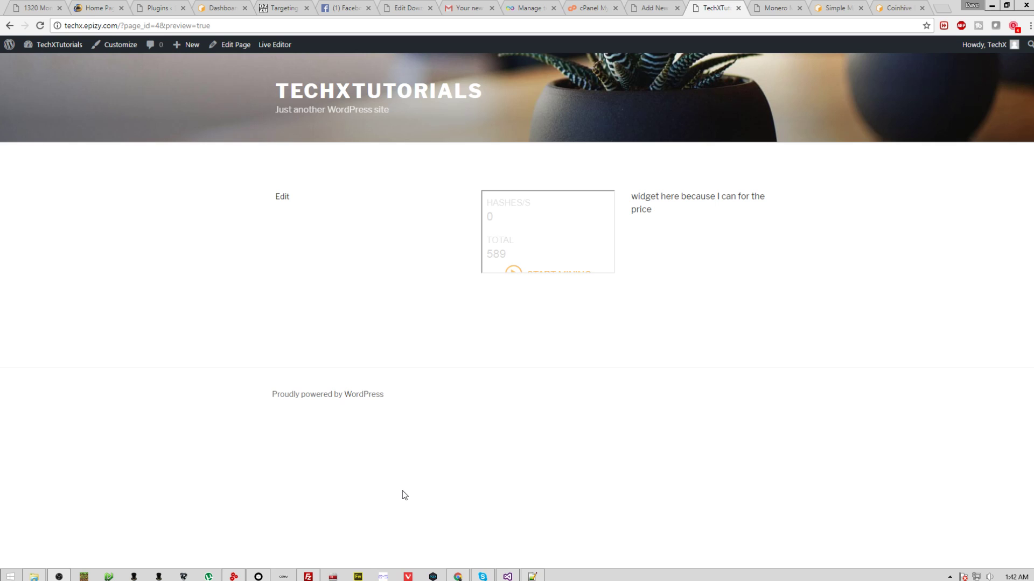
# Step: Load coinhive.com in an incognito window, reach the Integrate Coinhive signup form, then close it
pyautogui.hotkey('ctrl', 'shift', 'n')
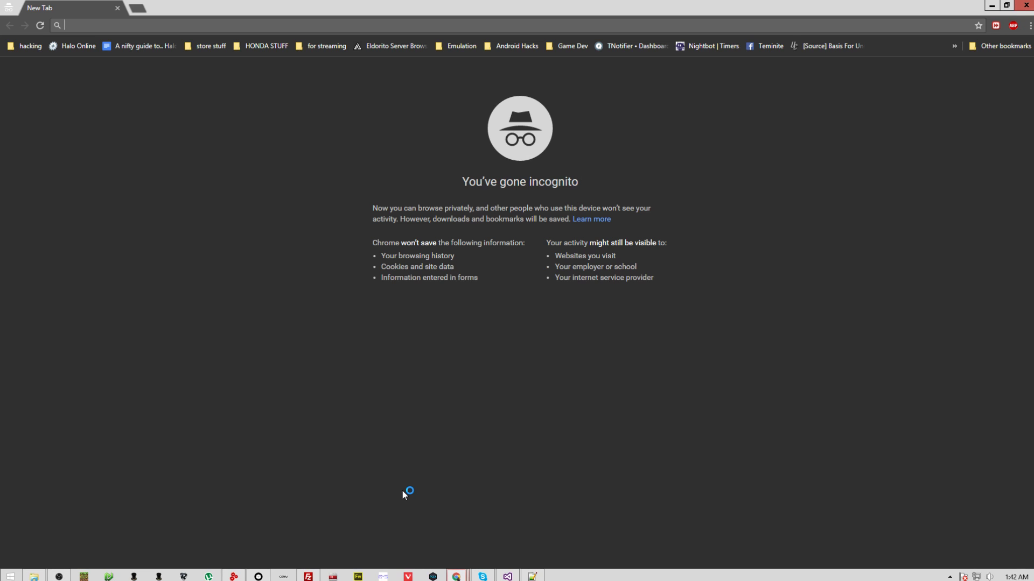
pyautogui.write('coinhive.com')
pyautogui.press('Return')
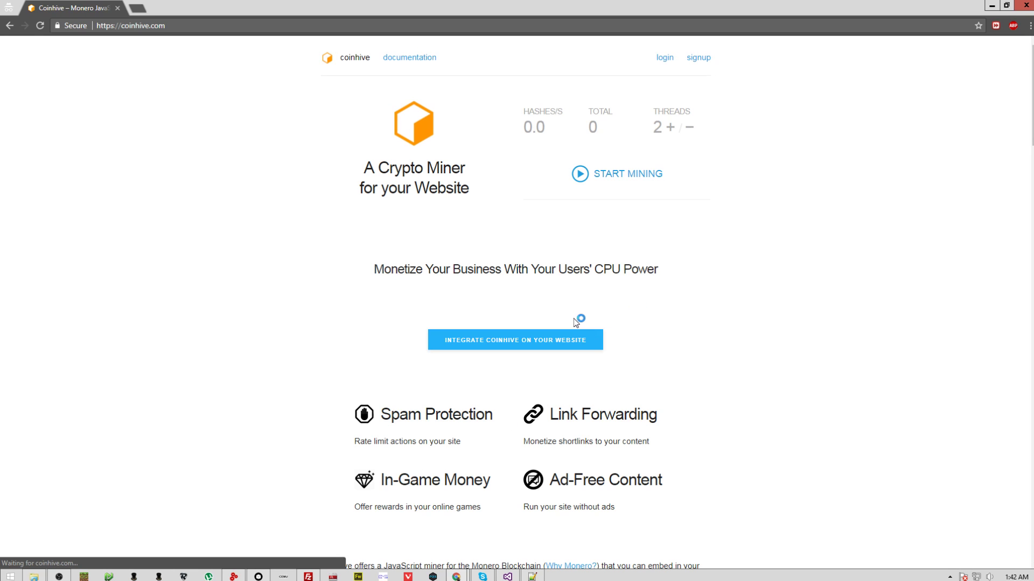
pyautogui.click(523, 340)
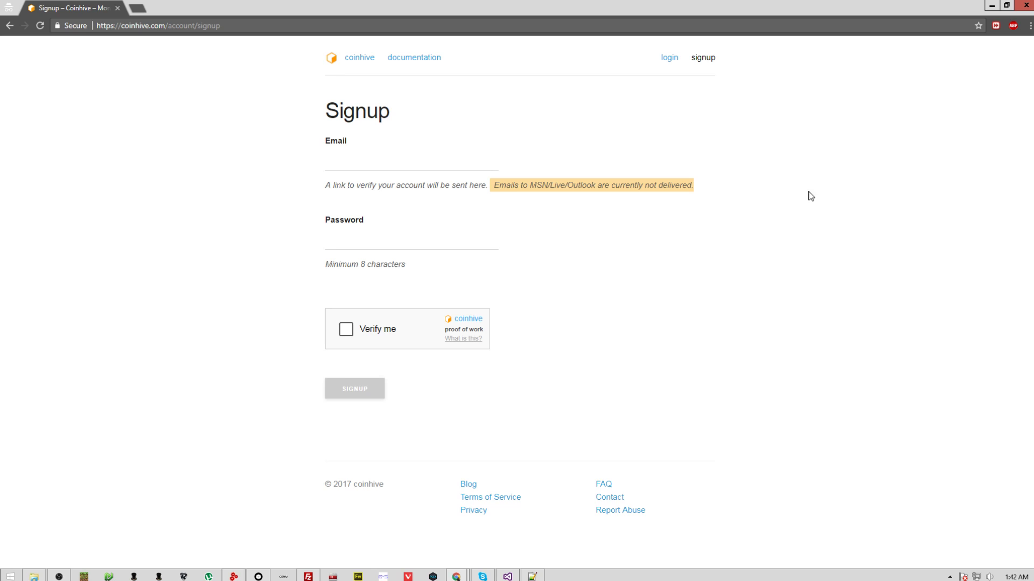
pyautogui.click(1025, 6)
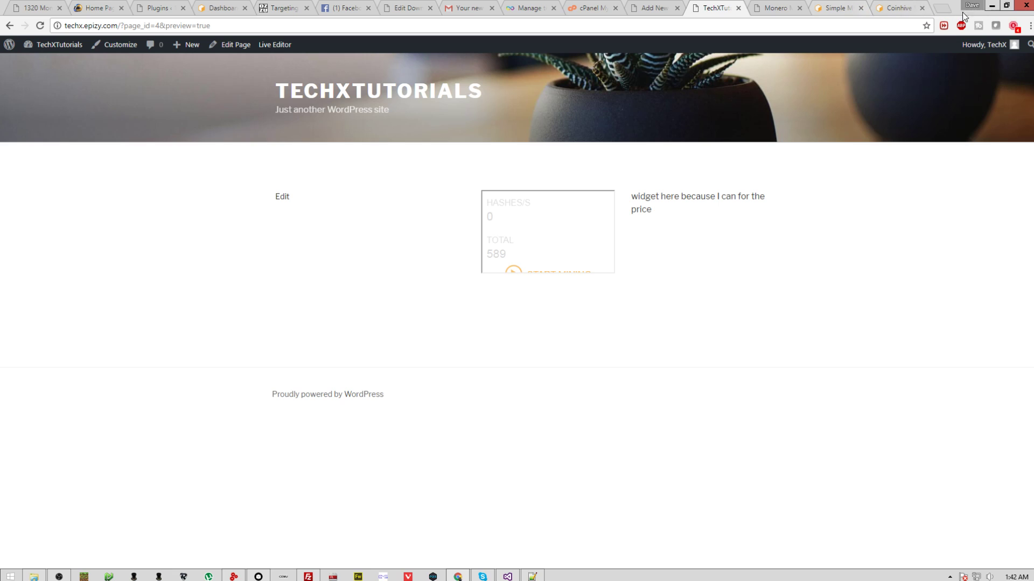
# Step: Maximize Chrome on the miner page, then view the Simple Miner UI documentation from the top
pyautogui.click(1006, 5)
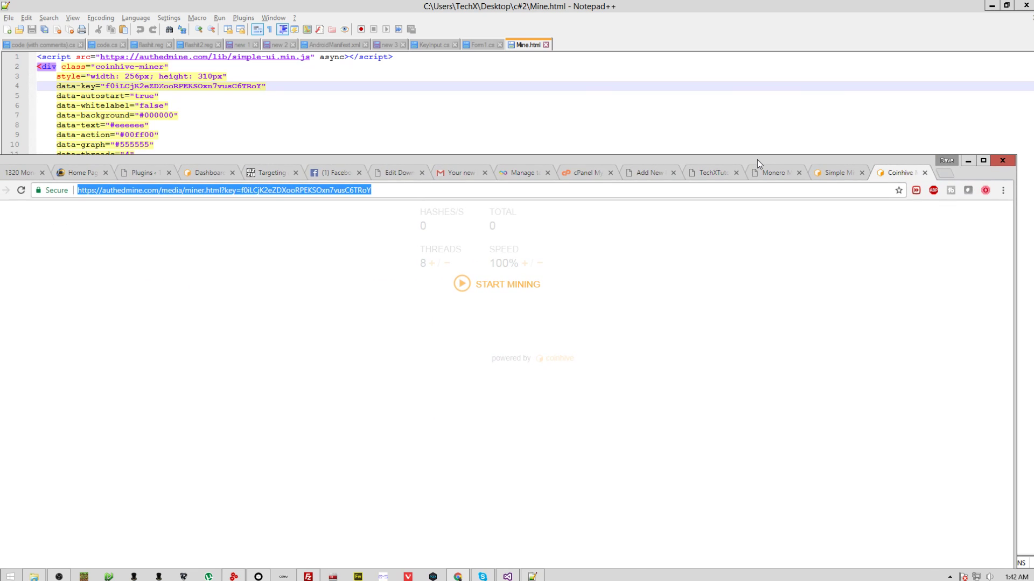
pyautogui.doubleClick(757, 159)
pyautogui.click(757, 159)
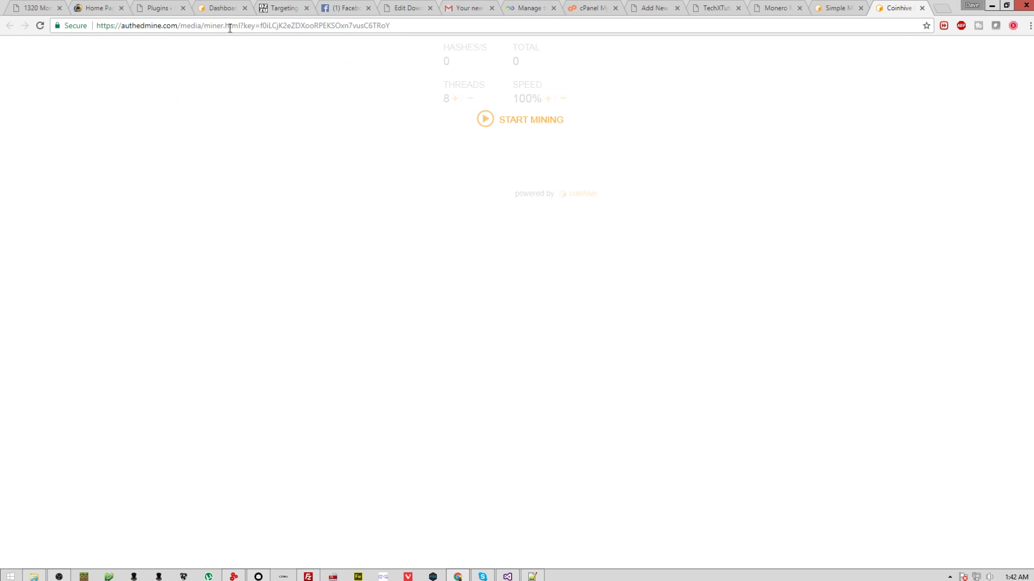
pyautogui.click(860, 6)
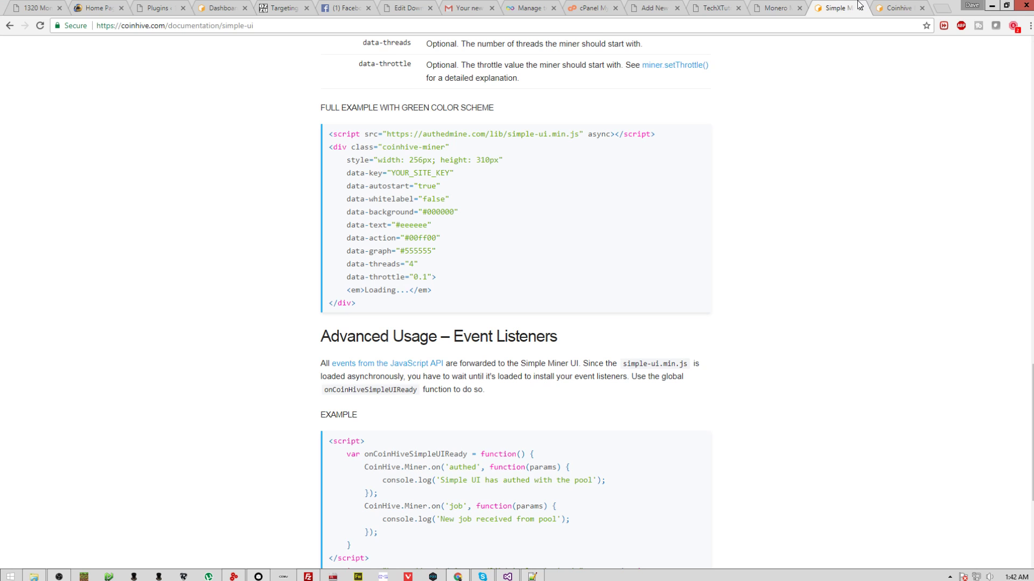
pyautogui.scroll(15, 235, 399)
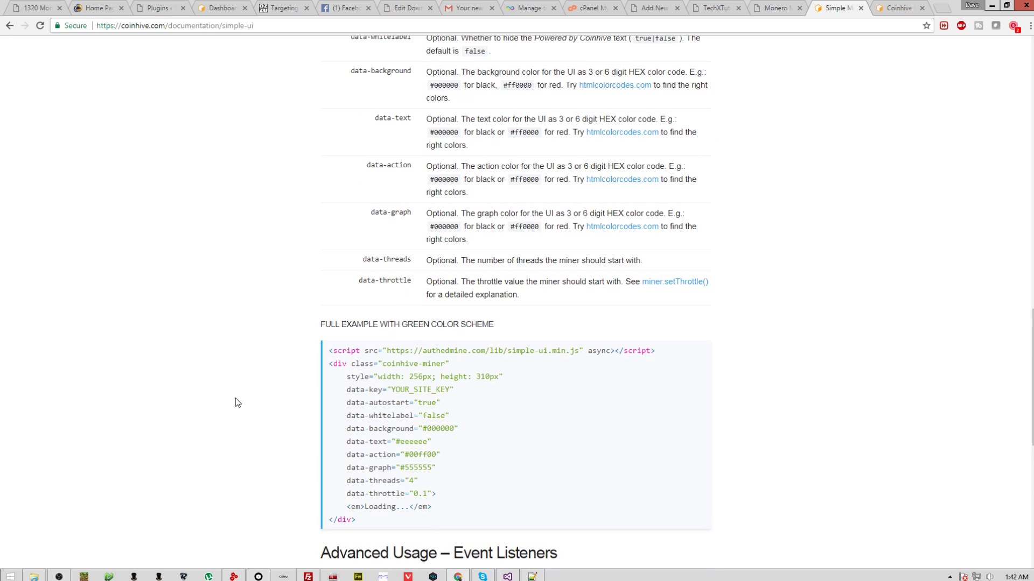
pyautogui.scroll(4, 244, 435)
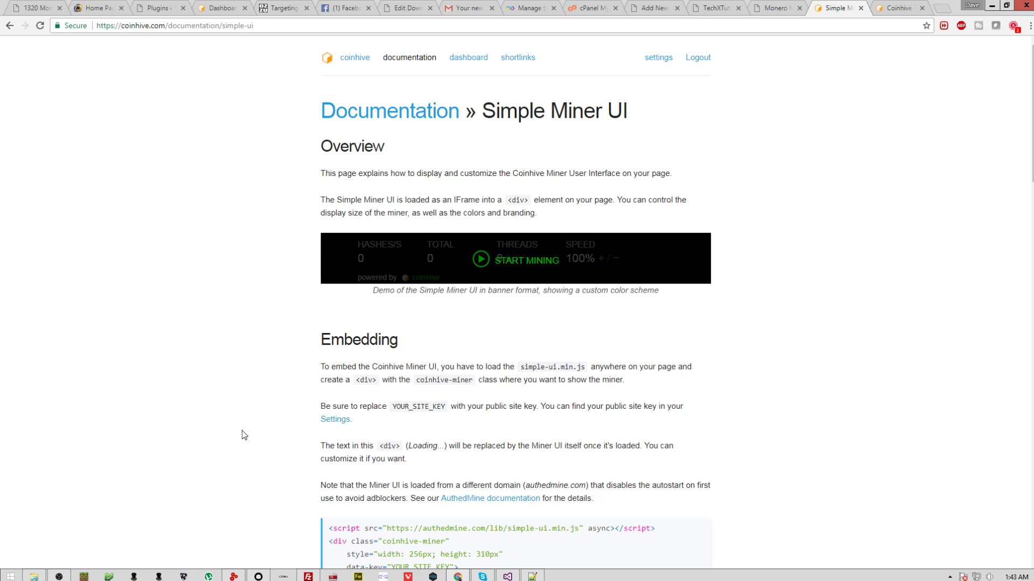
# Step: Search the WordPress plugin directory for 'page builder' to check SiteOrigin Page Builder
pyautogui.click(651, 7)
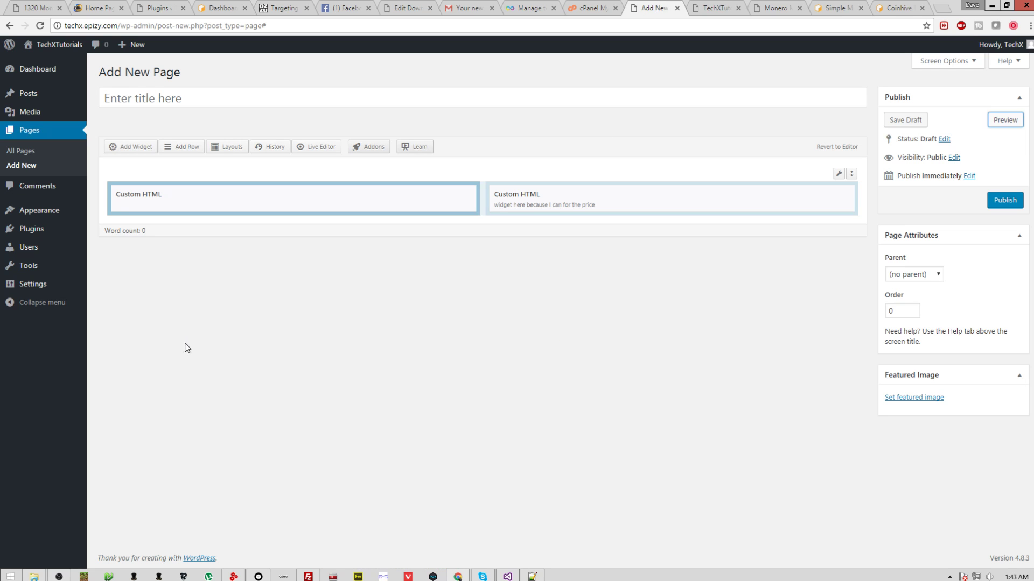
pyautogui.moveTo(71, 231)
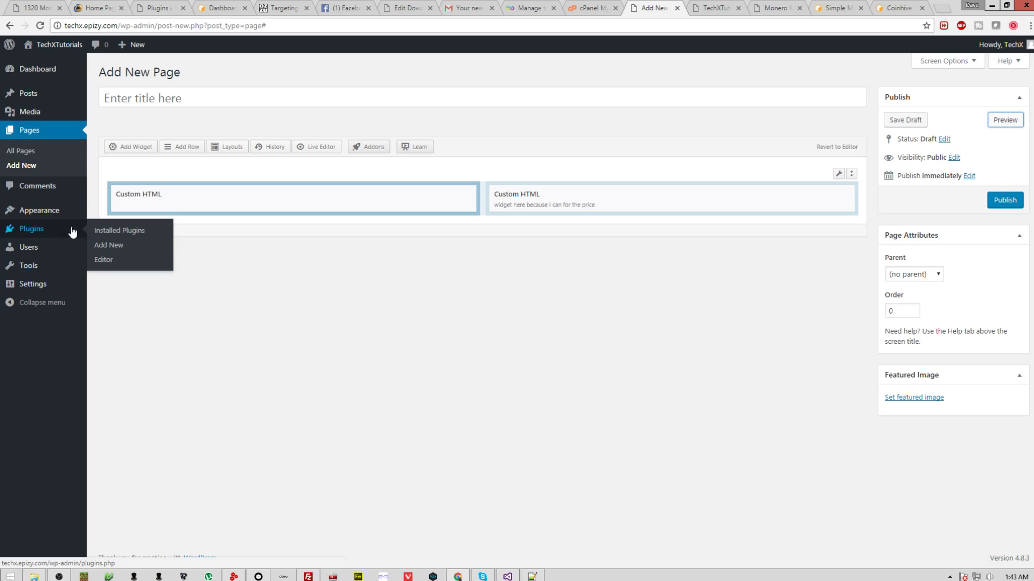
pyautogui.click(121, 247)
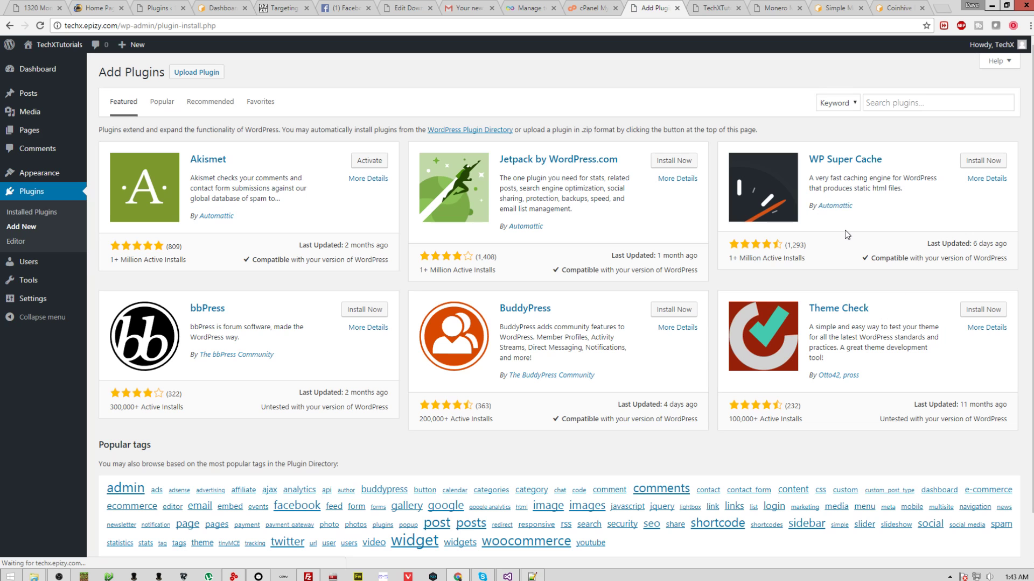
pyautogui.click(922, 107)
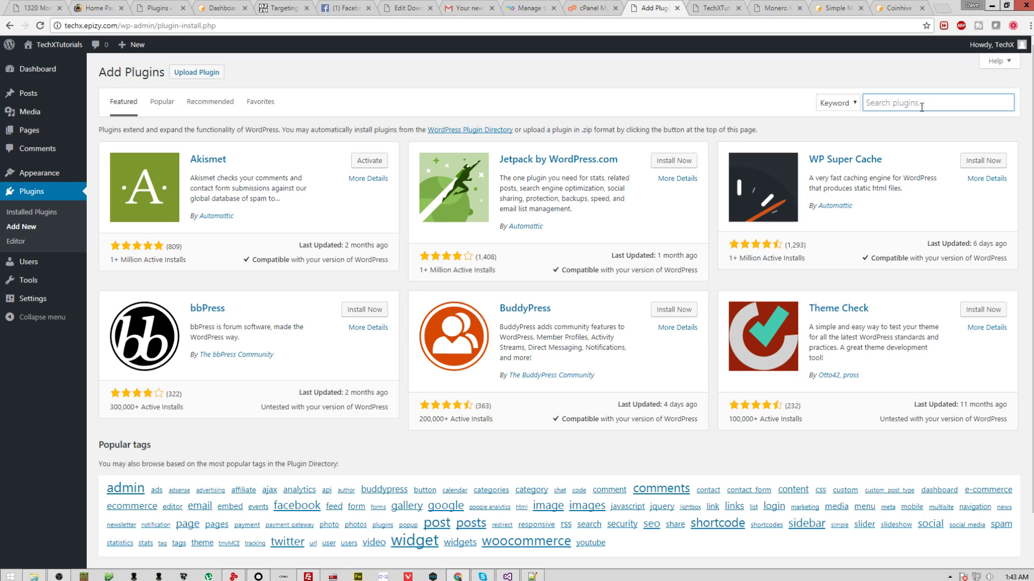
pyautogui.write('page builder')
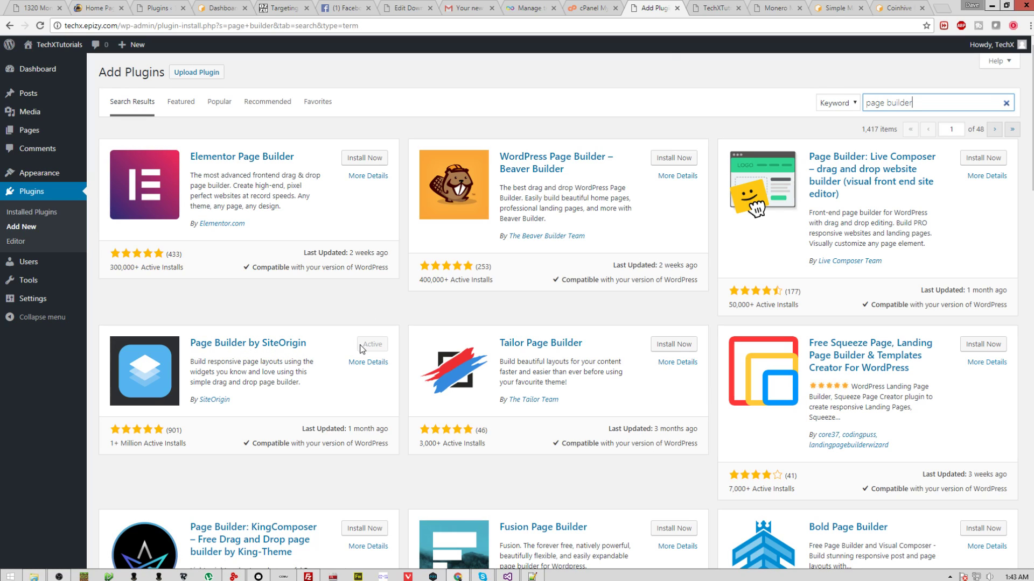
# Step: Go to the All Pages list in WordPress
pyautogui.click(717, 7)
pyautogui.click(654, 7)
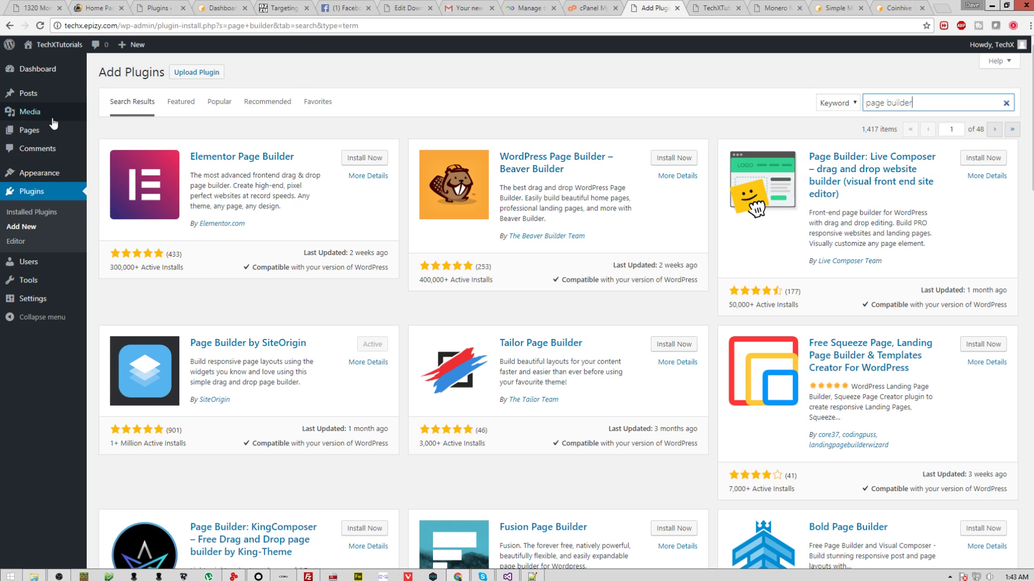
pyautogui.moveTo(30, 132)
pyautogui.click(108, 133)
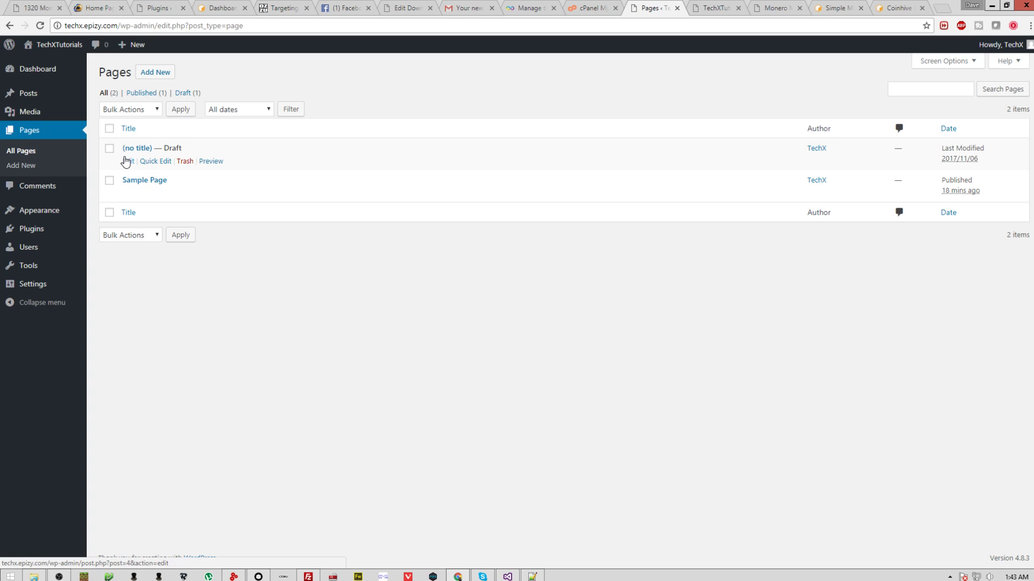
# Step: Revert the untitled draft page to the standard editor and view its content in Visual mode
pyautogui.click(128, 162)
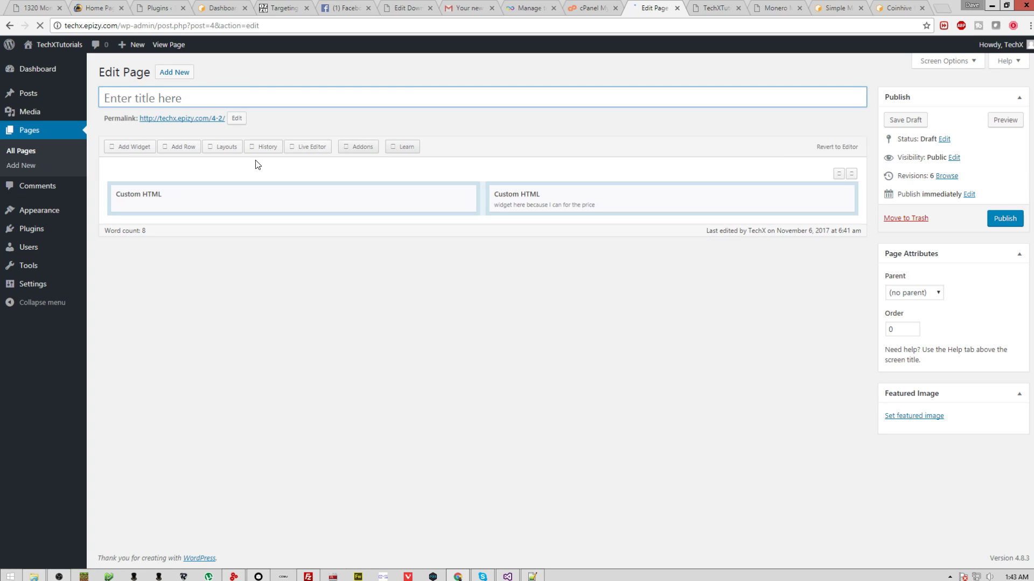
pyautogui.click(823, 147)
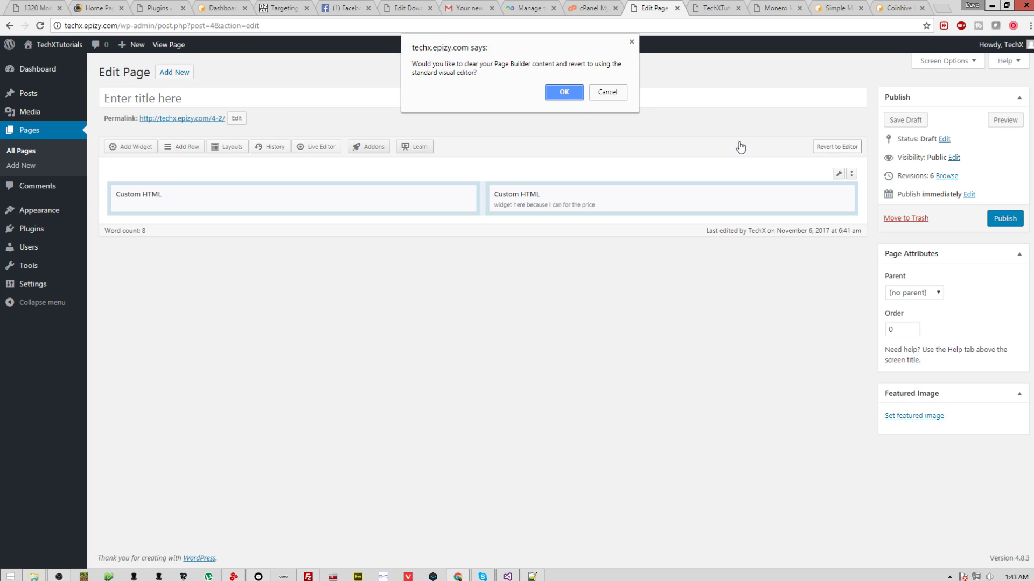
pyautogui.click(574, 94)
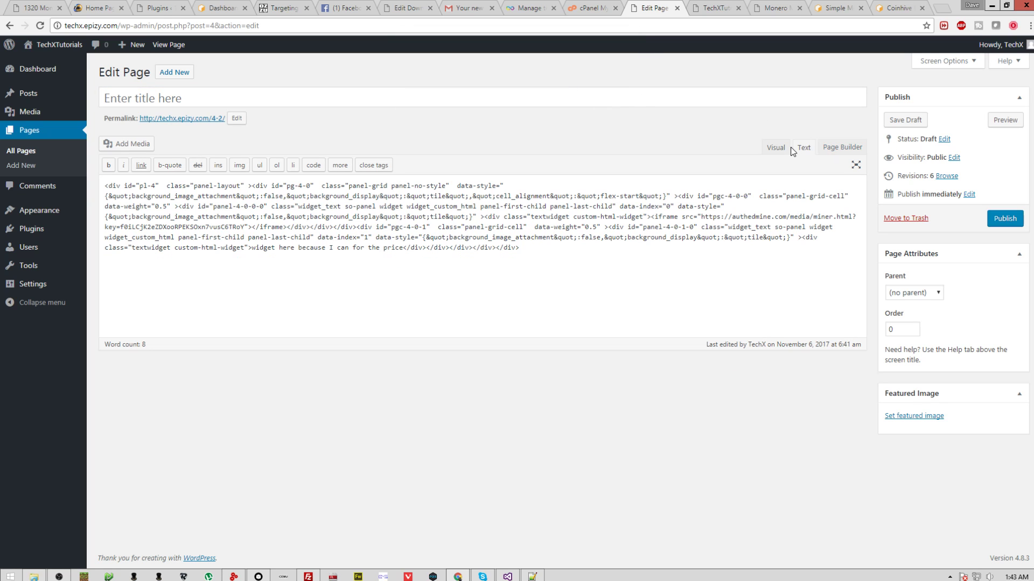
pyautogui.click(775, 147)
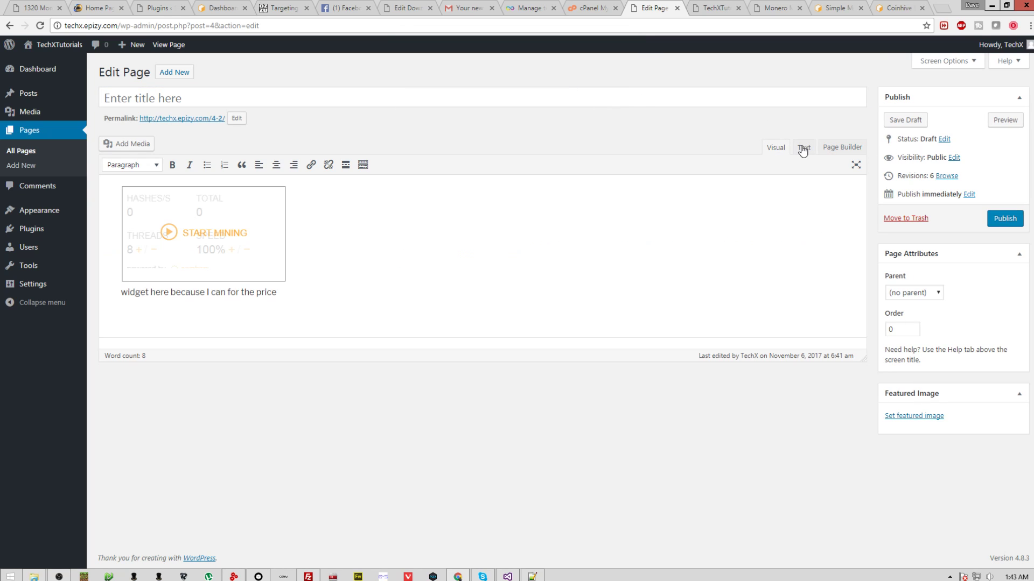
# Step: Switch the draft back to Page Builder, copying its content into SiteOrigin Editor widgets
pyautogui.click(843, 153)
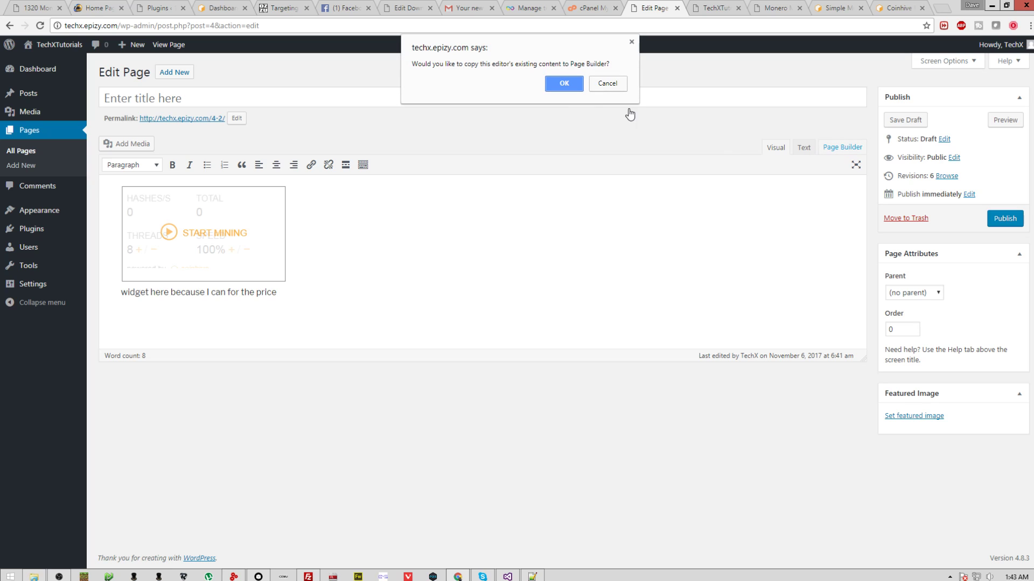
pyautogui.click(561, 84)
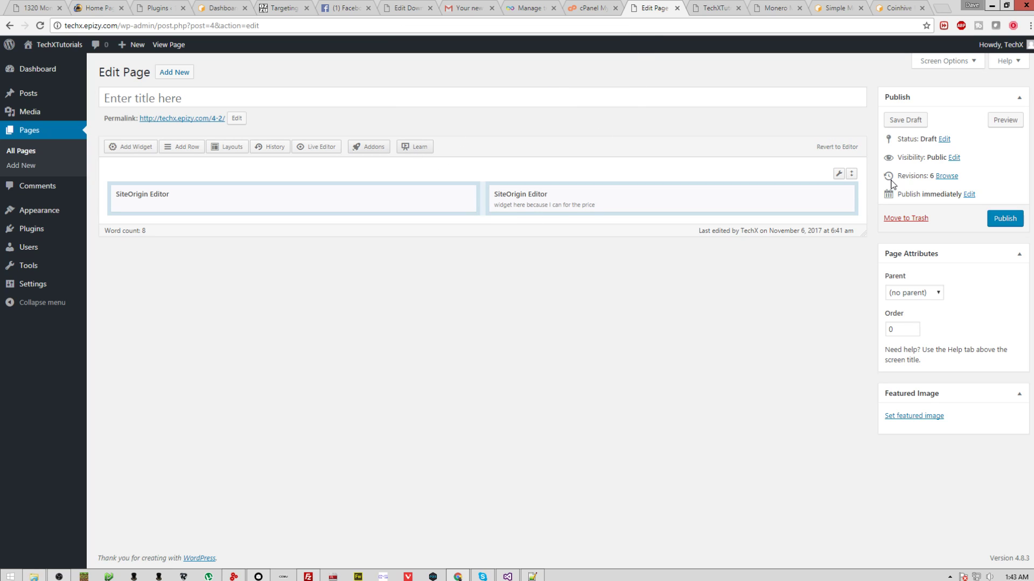
pyautogui.moveTo(841, 176)
# Step: Insert a new two-column row and add a Custom HTML widget to its left cell
pyautogui.click(187, 147)
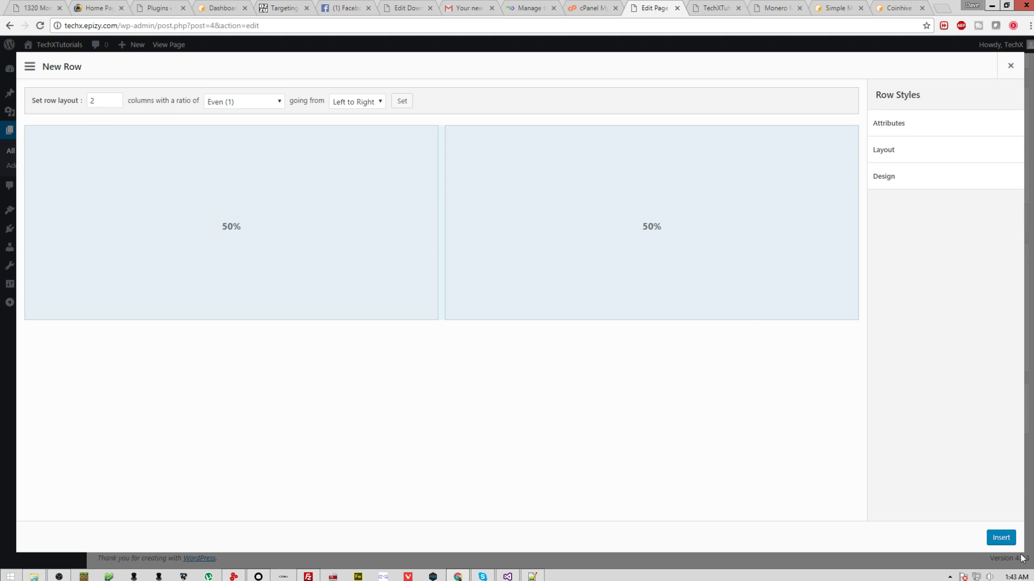
pyautogui.click(1003, 538)
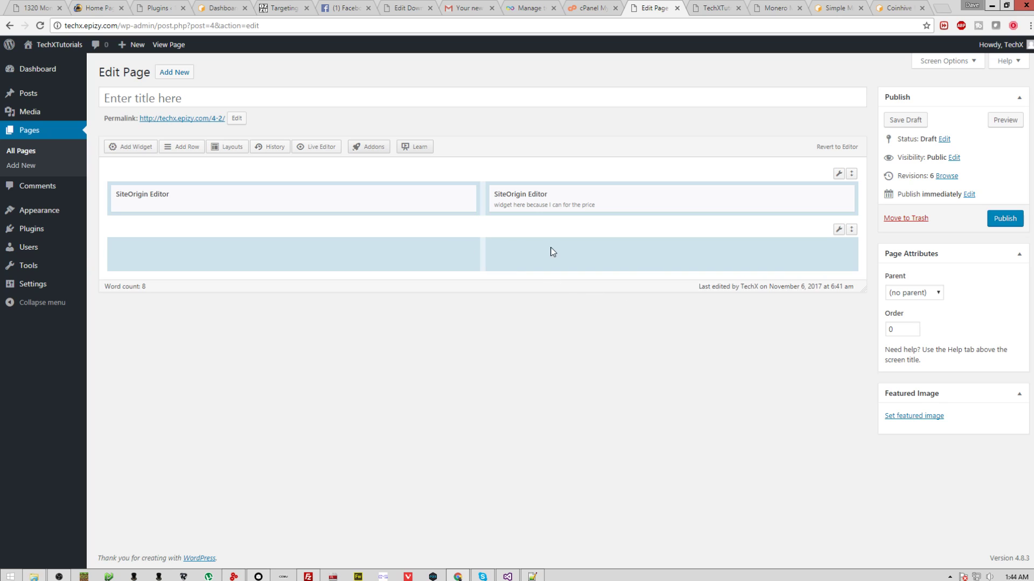
pyautogui.rightClick(371, 265)
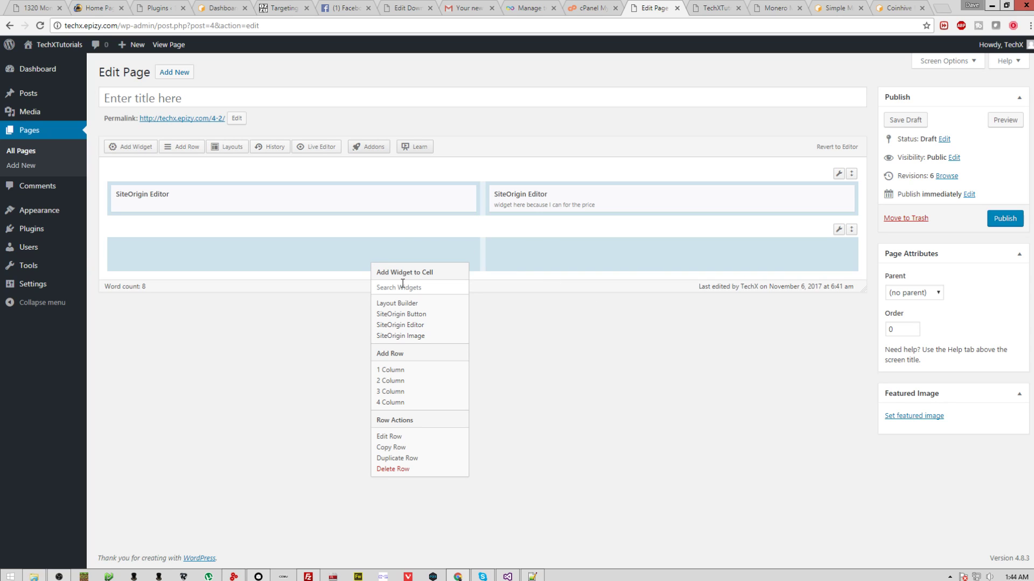
pyautogui.write('custom html')
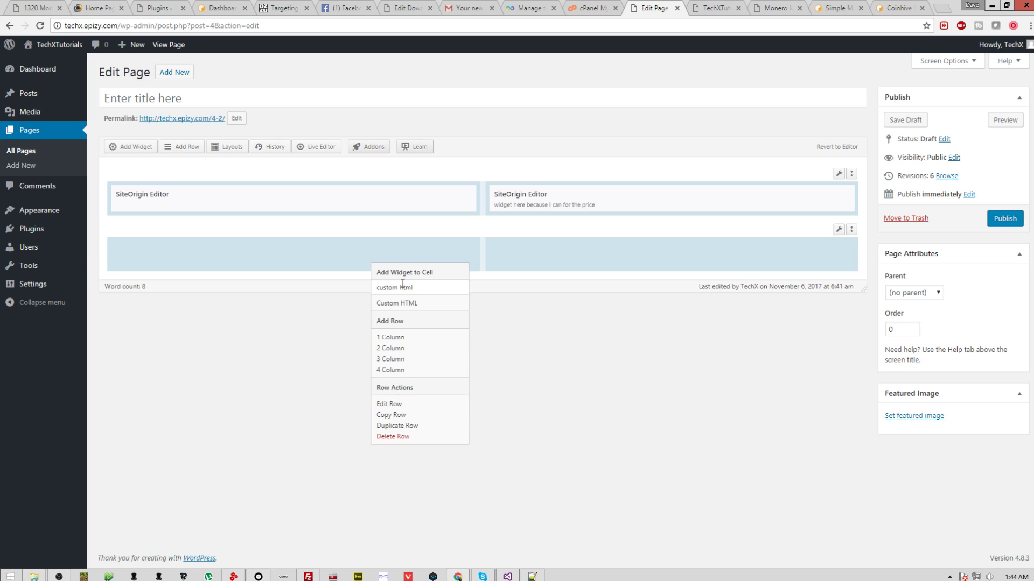
pyautogui.click(405, 304)
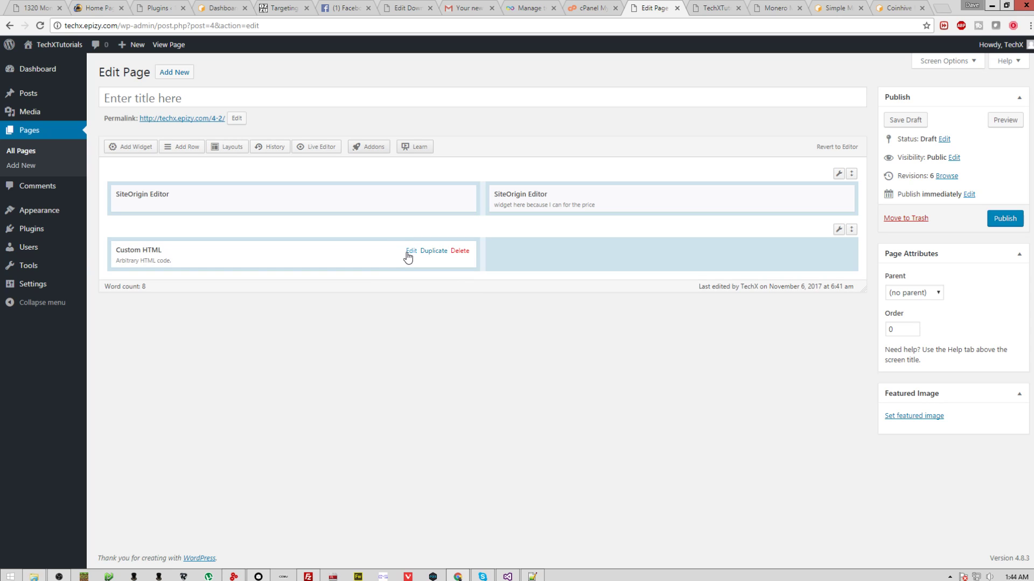
# Step: Open the new Custom HTML widget's editing dialog with its content box focused
pyautogui.click(410, 252)
pyautogui.click(570, 199)
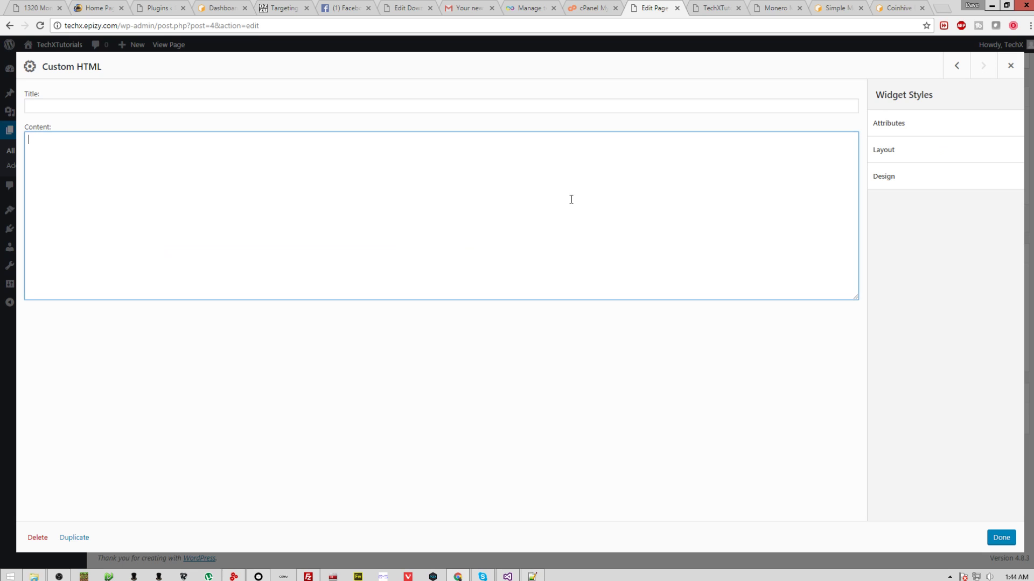
pyautogui.click(451, 109)
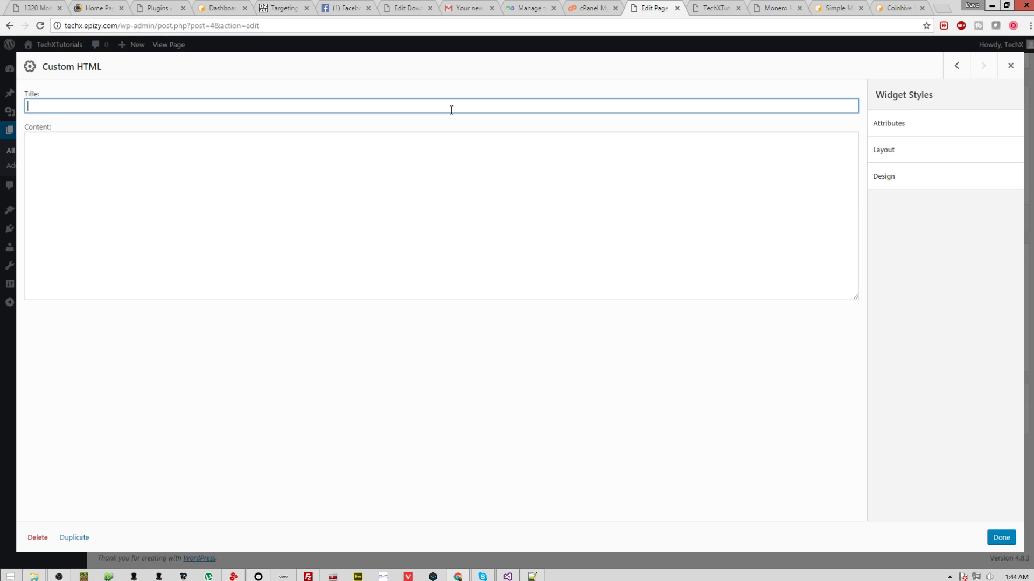
pyautogui.click(382, 210)
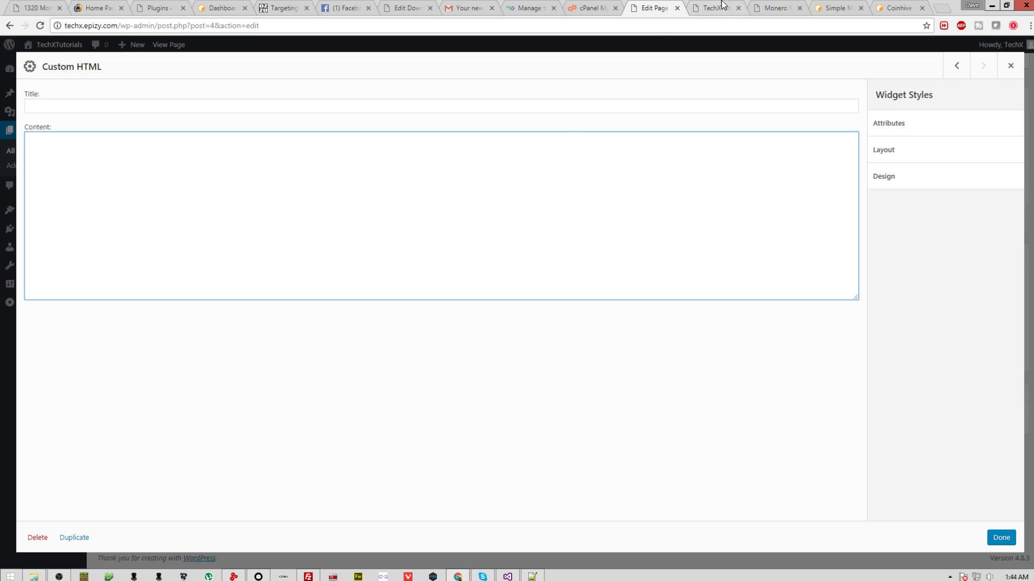
# Step: Open the Coinhive account settings page and reload it
pyautogui.click(833, 5)
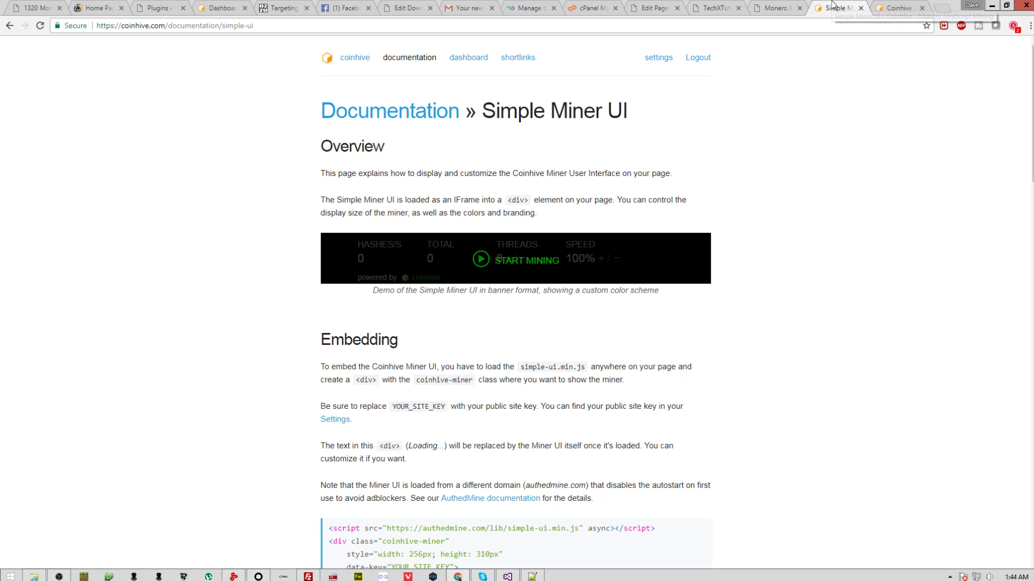
pyautogui.click(653, 59)
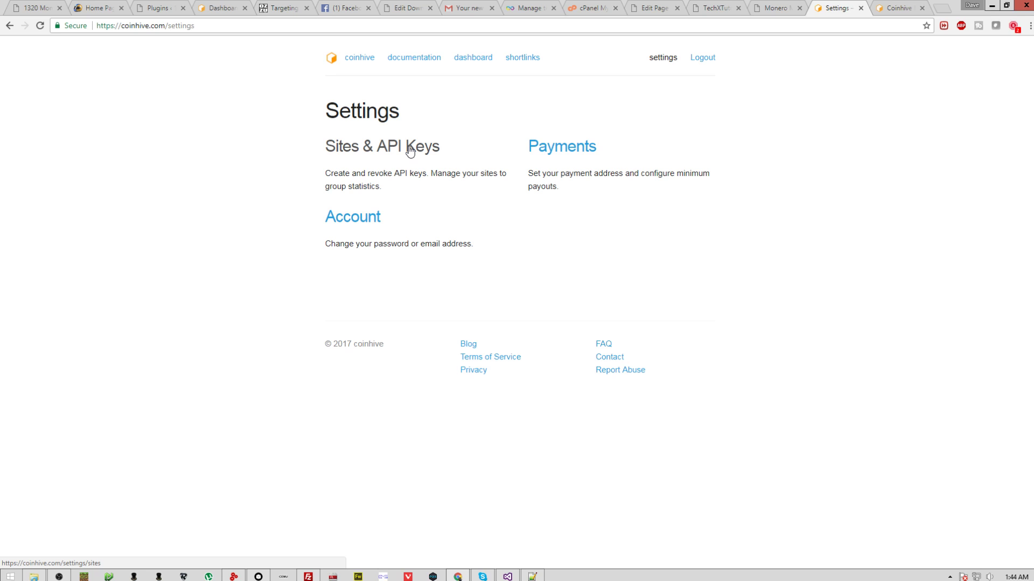
pyautogui.click(896, 7)
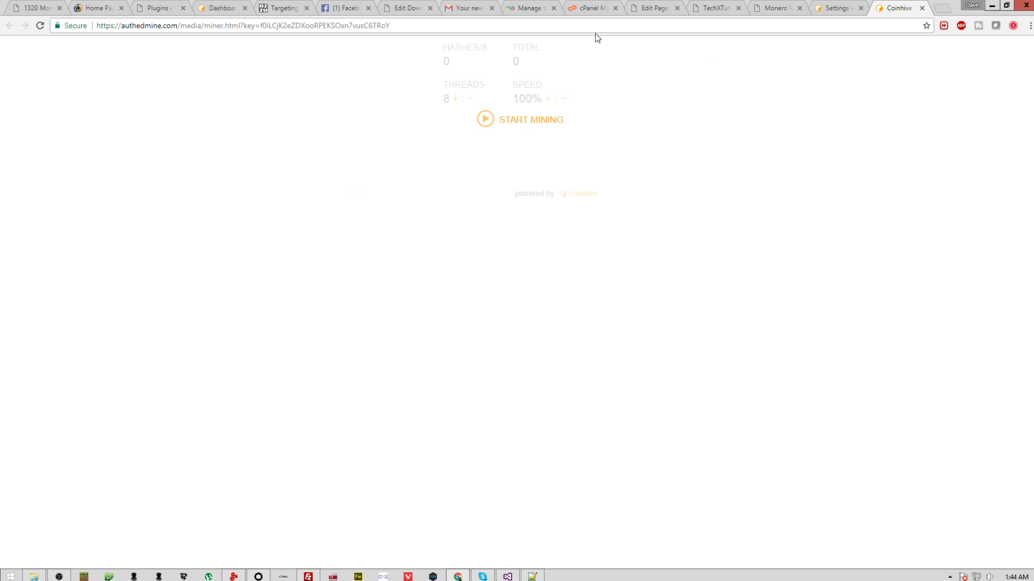
pyautogui.click(819, 6)
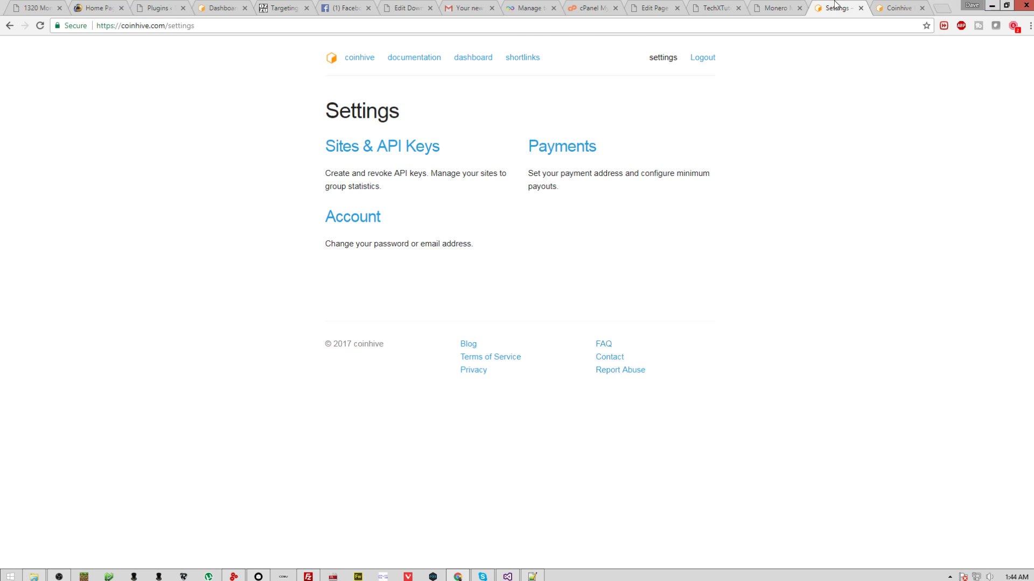
pyautogui.click(656, 59)
# Step: From the Coinhive dashboard, open TechXTutorials' miner page in a new tab and copy its URL
pyautogui.click(334, 58)
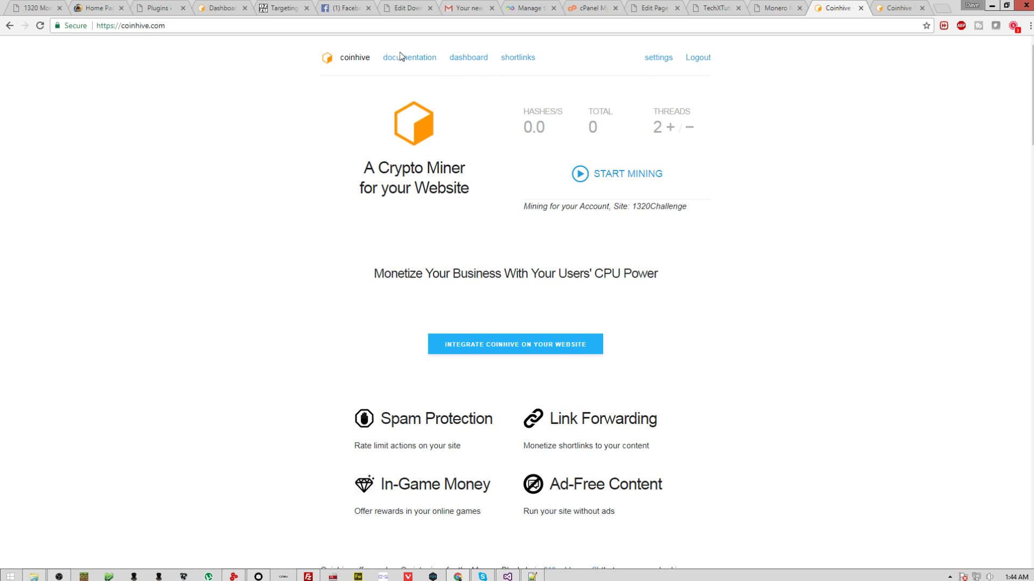
pyautogui.click(476, 59)
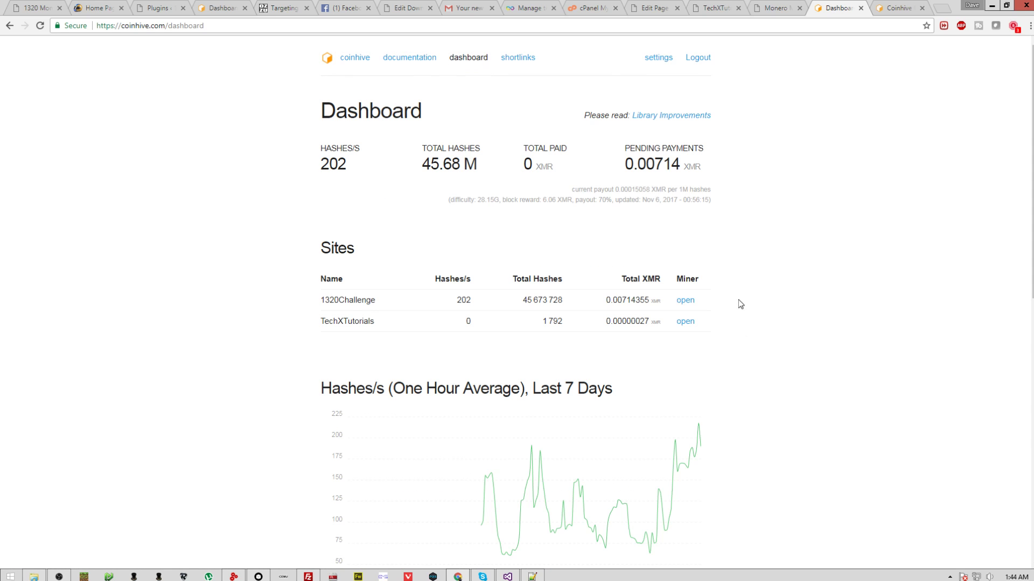
pyautogui.rightClick(686, 322)
pyautogui.click(754, 330)
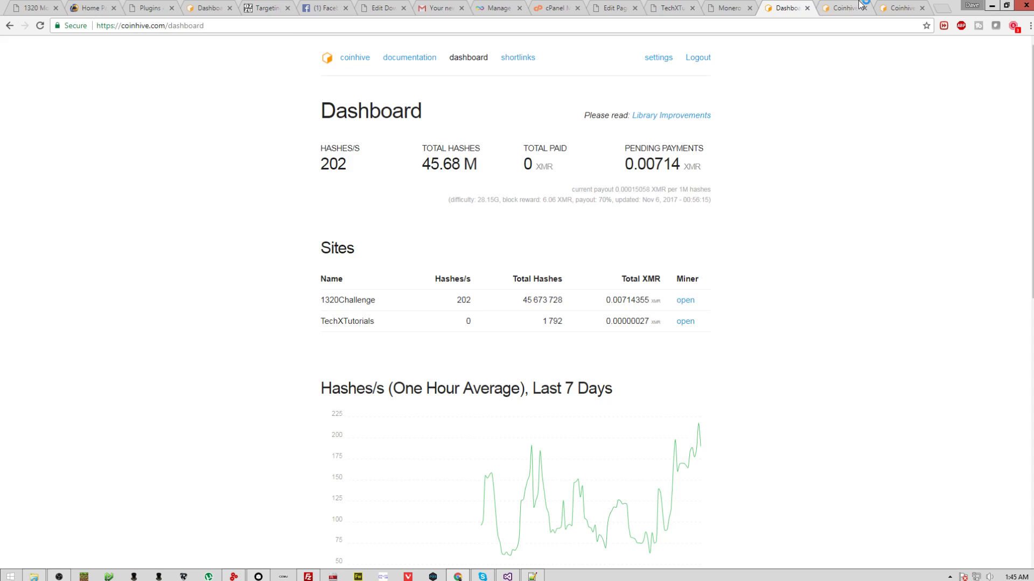
pyautogui.hotkey('ctrl', 'Tab')
pyautogui.click(400, 26)
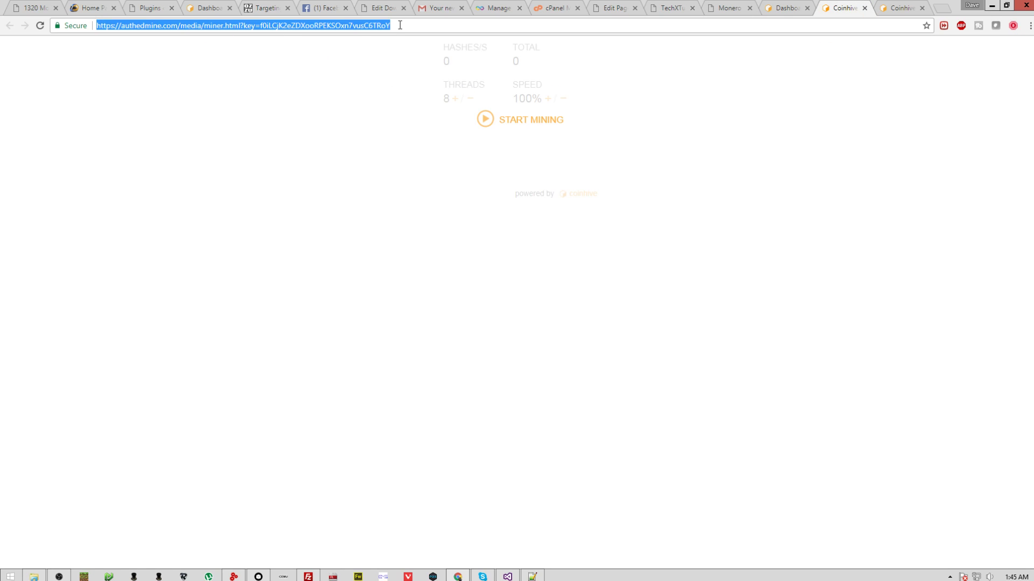
pyautogui.rightClick(188, 23)
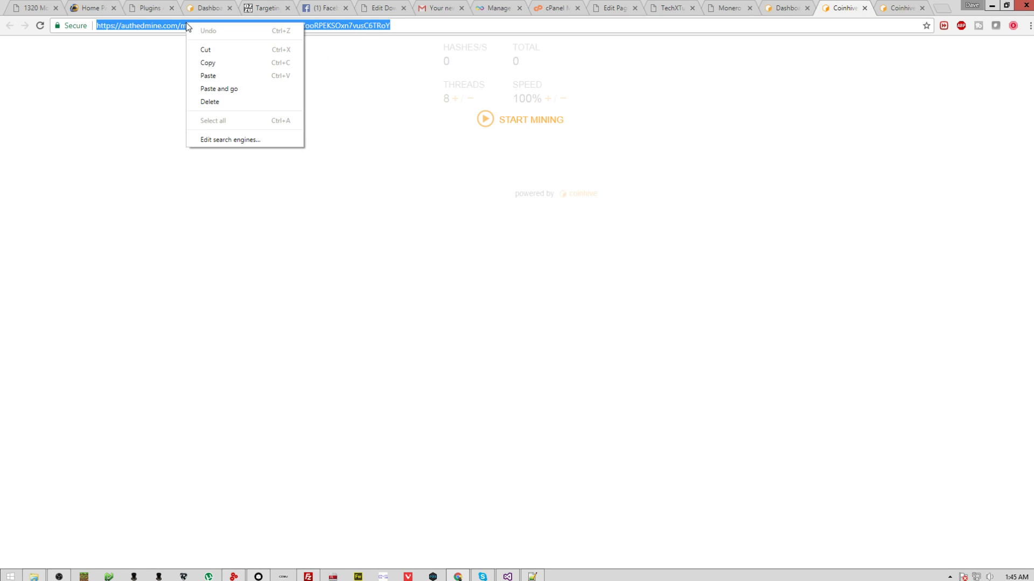
pyautogui.click(208, 63)
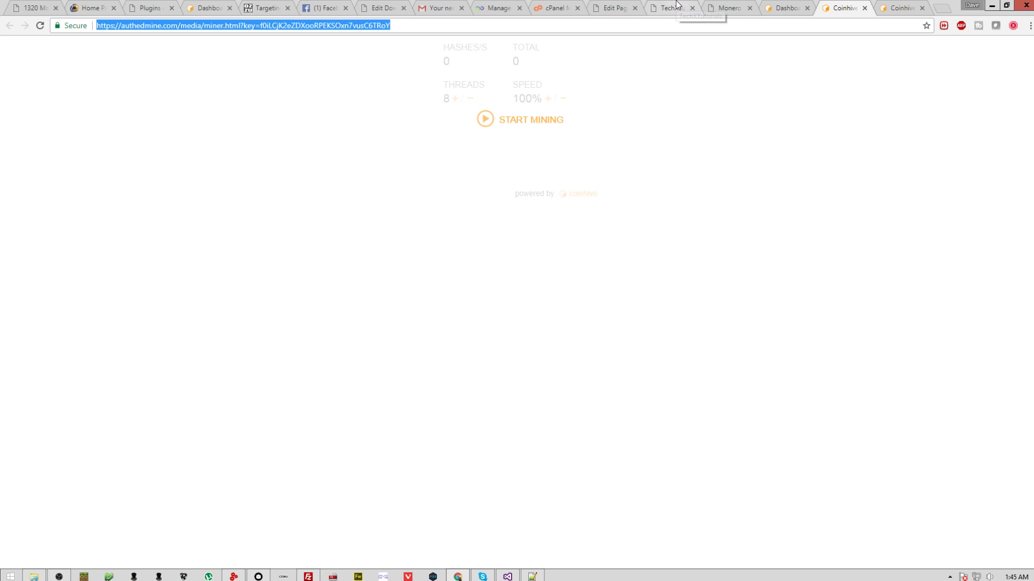
# Step: Embed the copied miner URL as a 300×275 iframe and title the widget 'Miner'
pyautogui.click(614, 7)
pyautogui.click(210, 164)
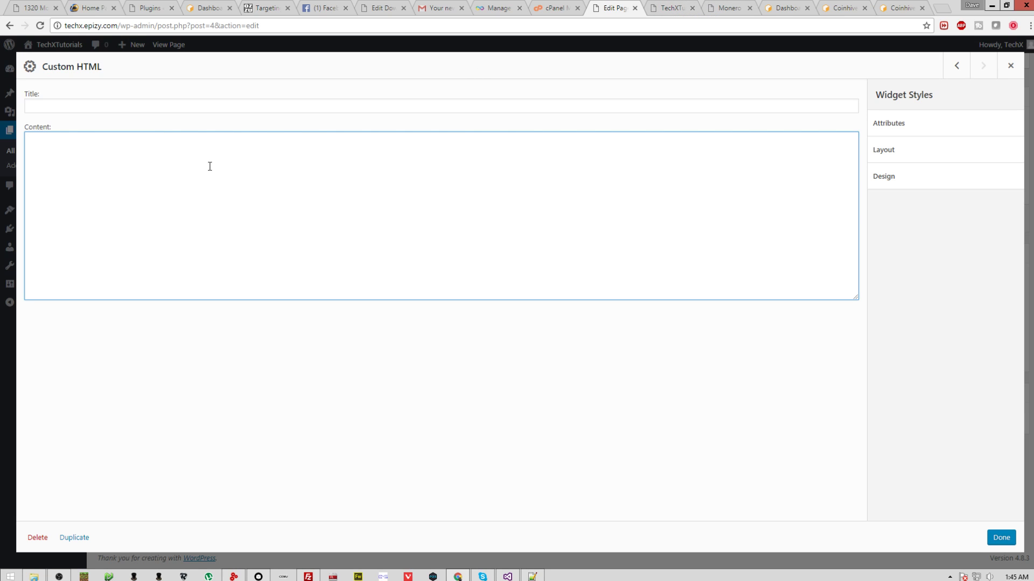
pyautogui.write('<iframe src="')
pyautogui.hotkey('ctrl', 'v')
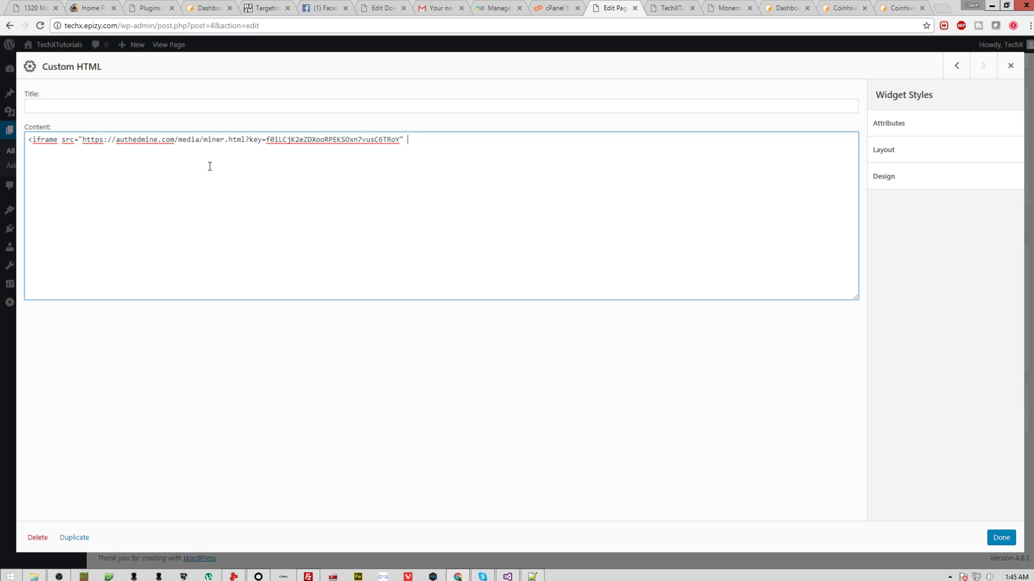
pyautogui.write('" width')
pyautogui.write('=300')
pyautogui.write(' height')
pyautogui.write('=500')
pyautogui.write('275')
pyautogui.write('></iframe>')
pyautogui.click(406, 107)
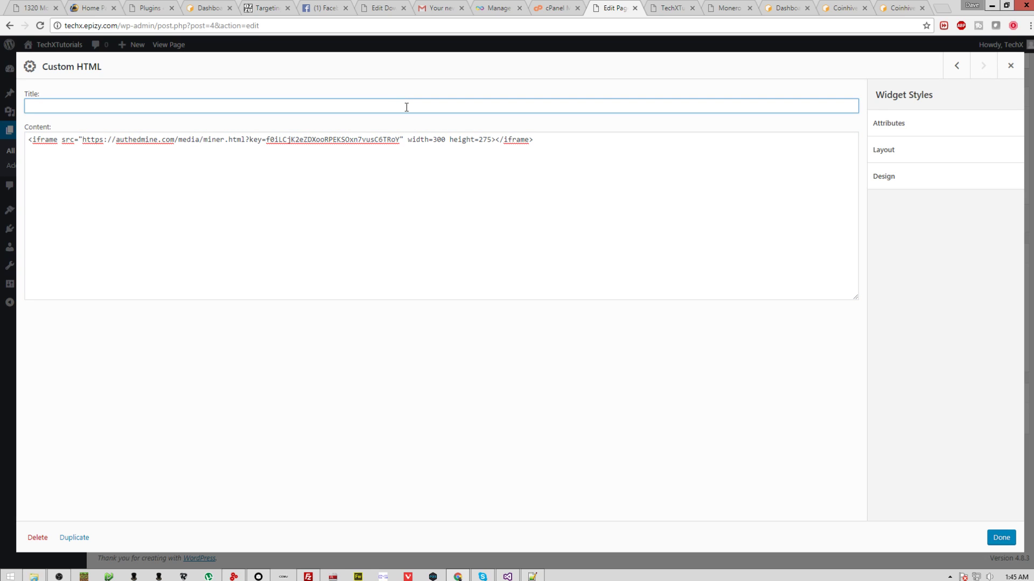
pyautogui.write('Miner')
# Step: Save the Miner widget and delete the row of two SiteOrigin Editor widgets
pyautogui.click(1001, 537)
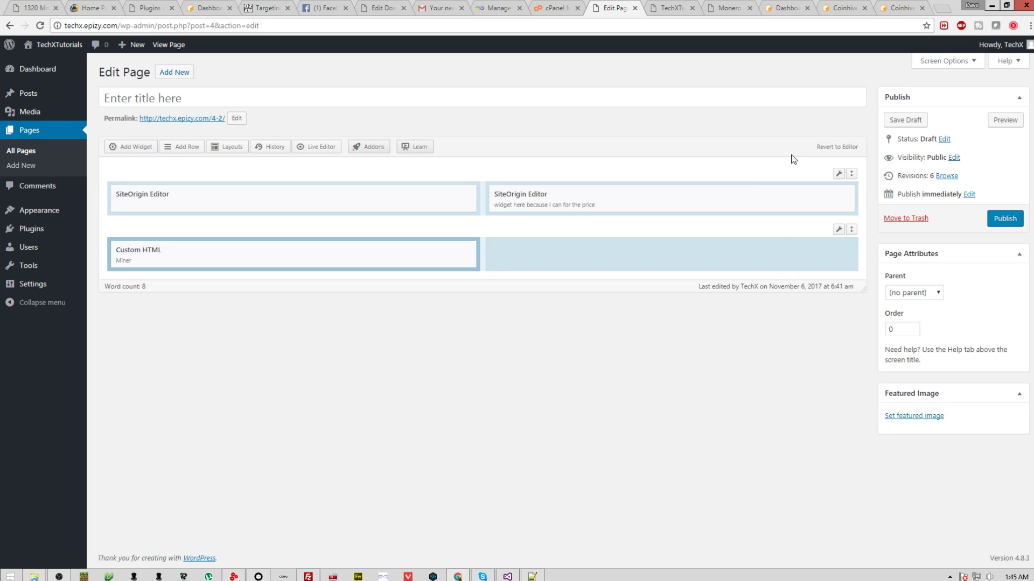
pyautogui.moveTo(840, 175)
pyautogui.click(803, 215)
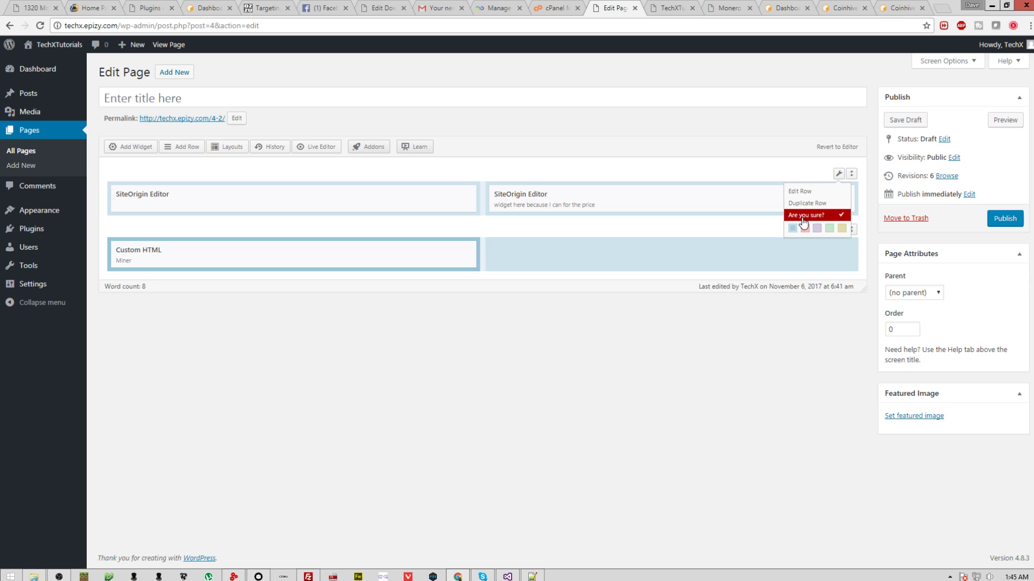
pyautogui.click(802, 216)
# Step: Add a Custom HTML widget to the empty right cell and open its editor
pyautogui.rightClick(693, 201)
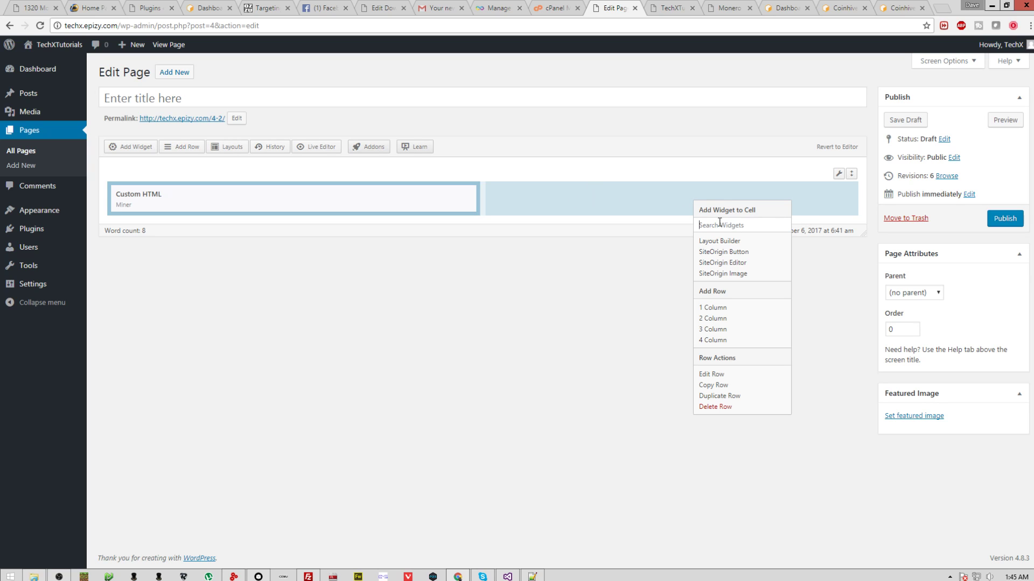
pyautogui.write('custom')
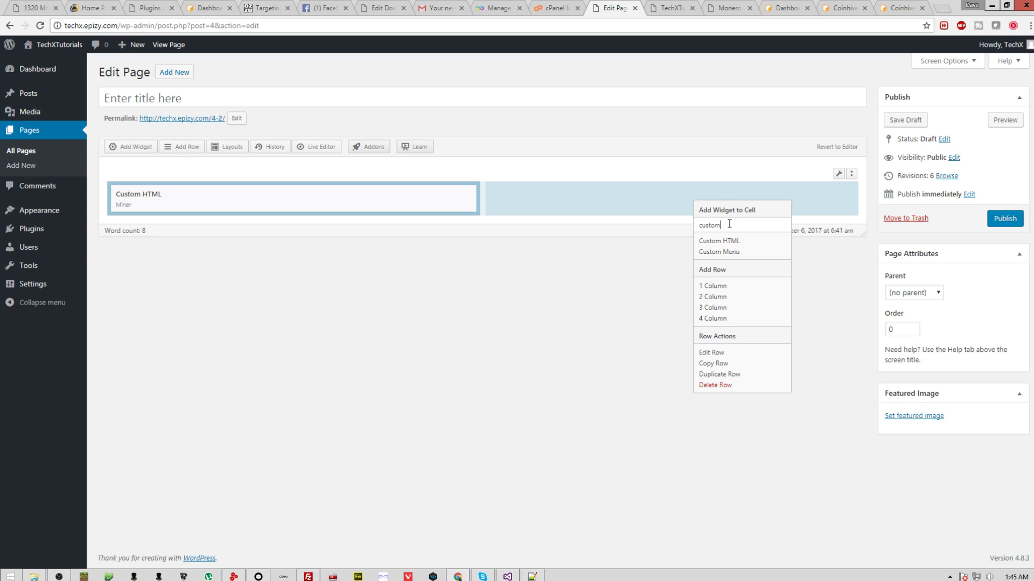
pyautogui.click(730, 242)
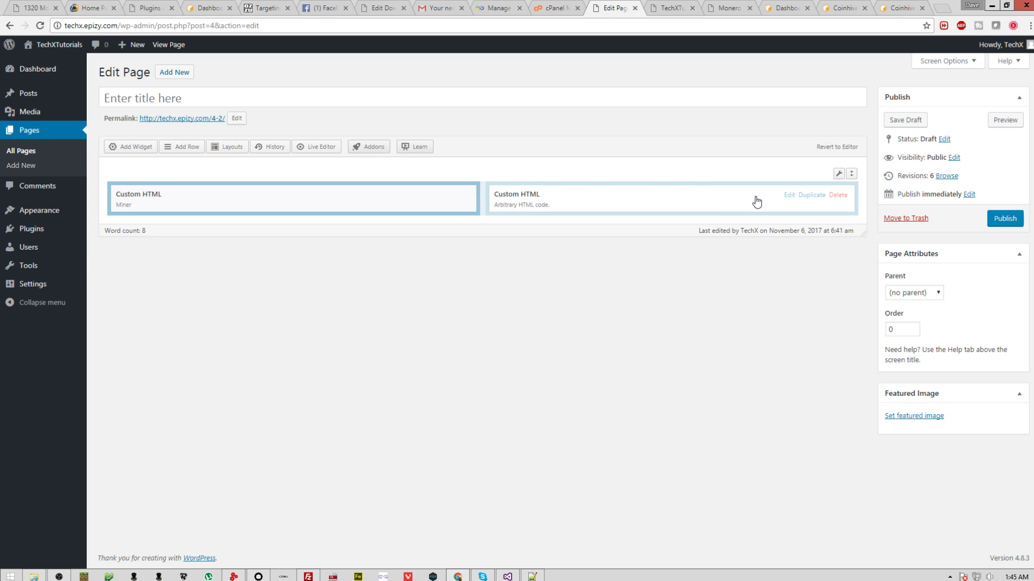
pyautogui.click(789, 195)
pyautogui.click(625, 214)
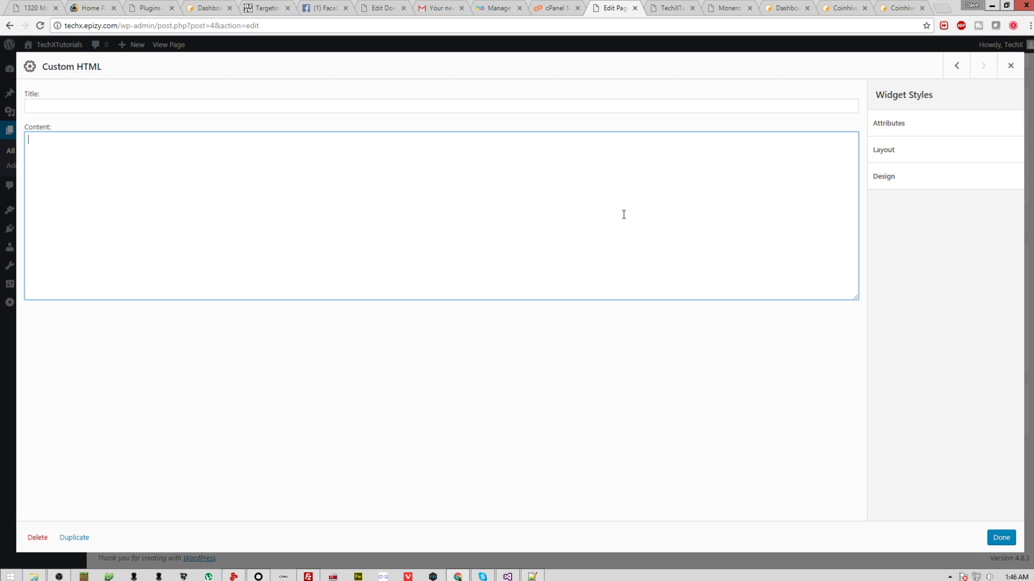
pyautogui.click(47, 7)
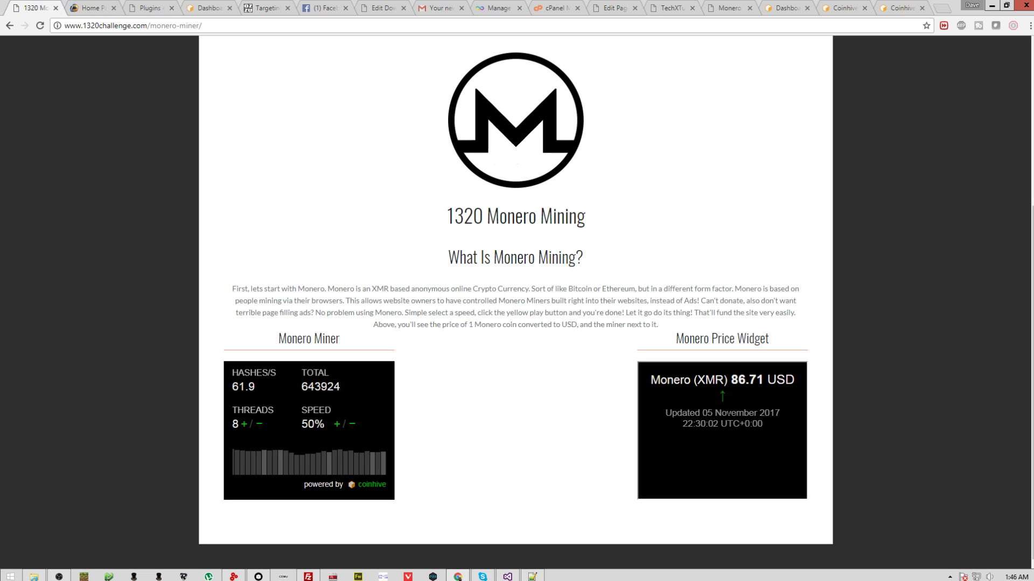
pyautogui.rightClick(713, 397)
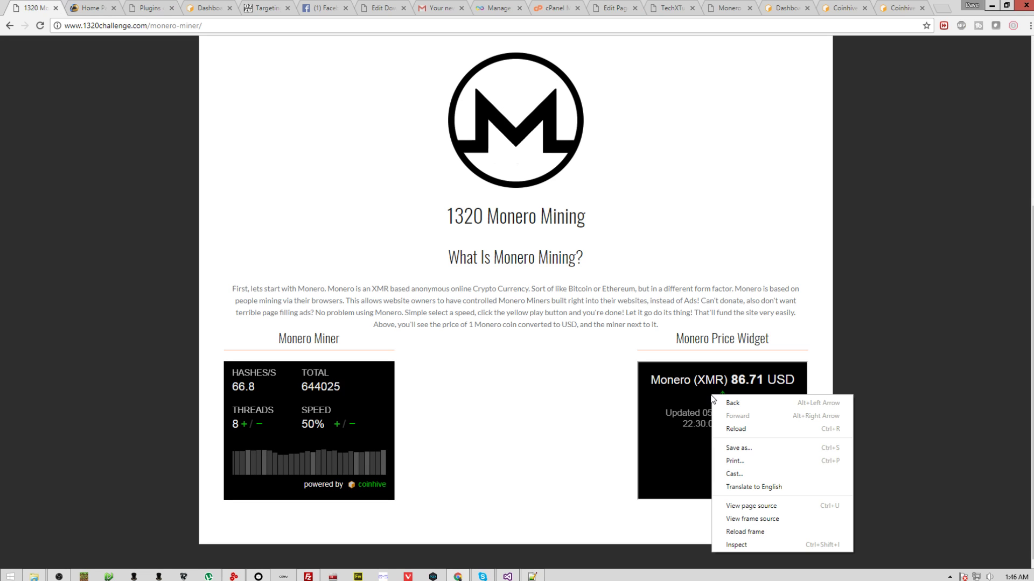
pyautogui.click(767, 545)
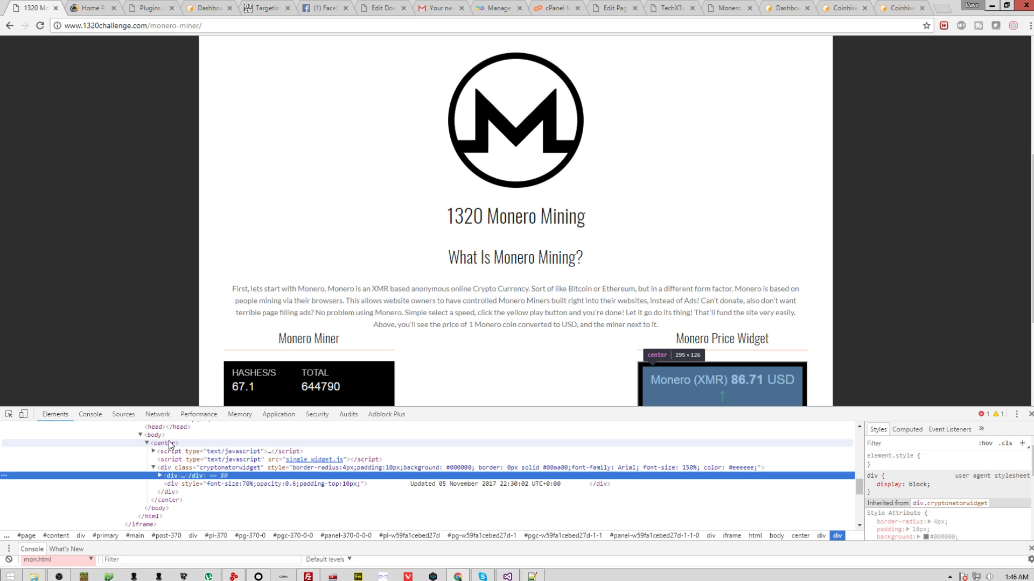
pyautogui.scroll(2, 177, 485)
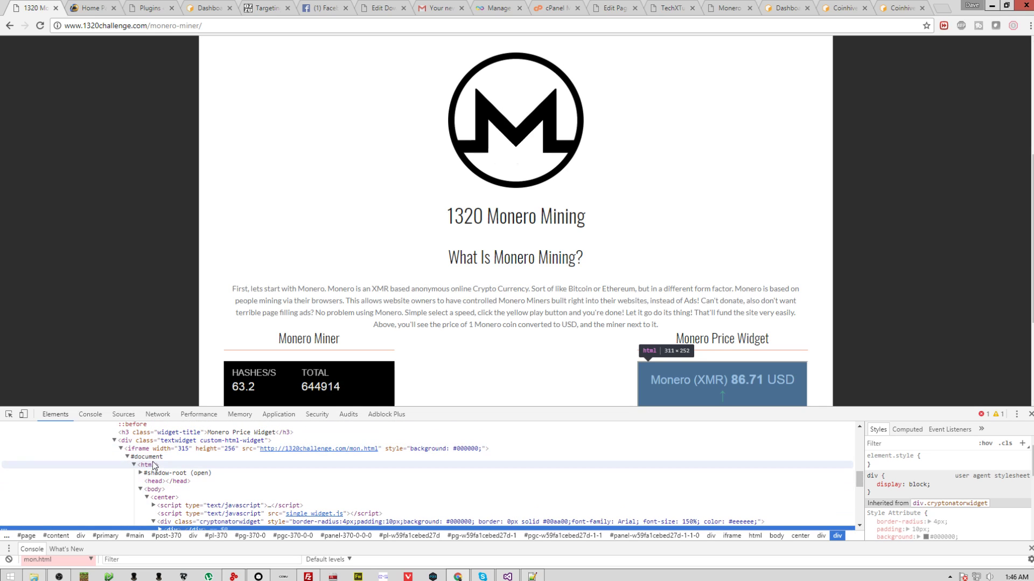
pyautogui.doubleClick(324, 447)
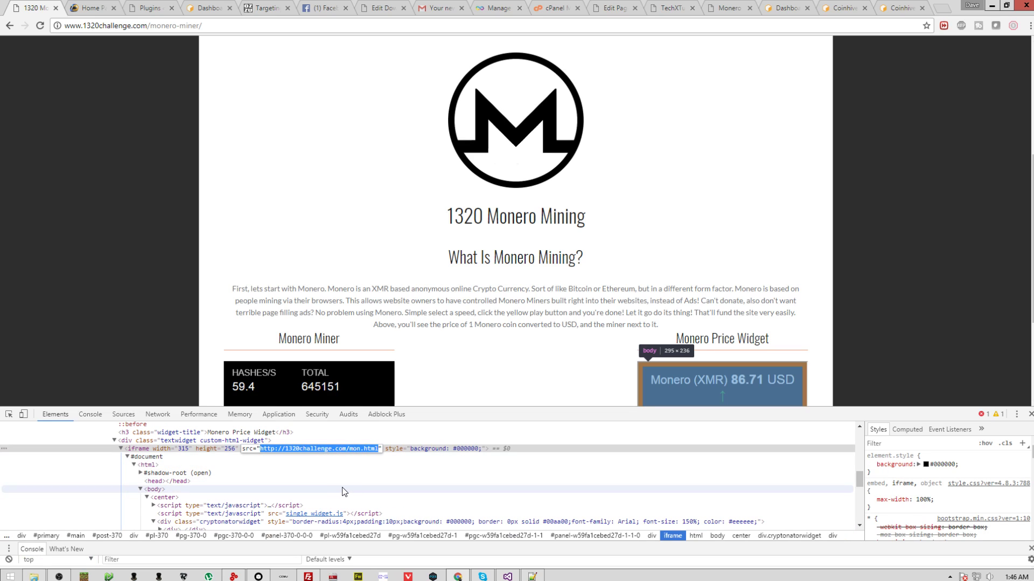
pyautogui.click(325, 473)
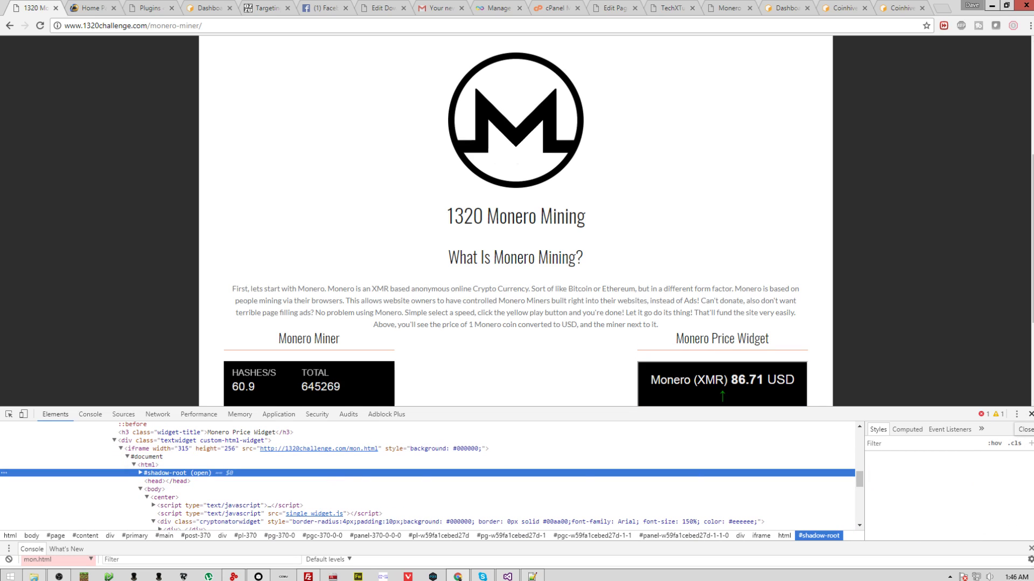
pyautogui.click(1031, 414)
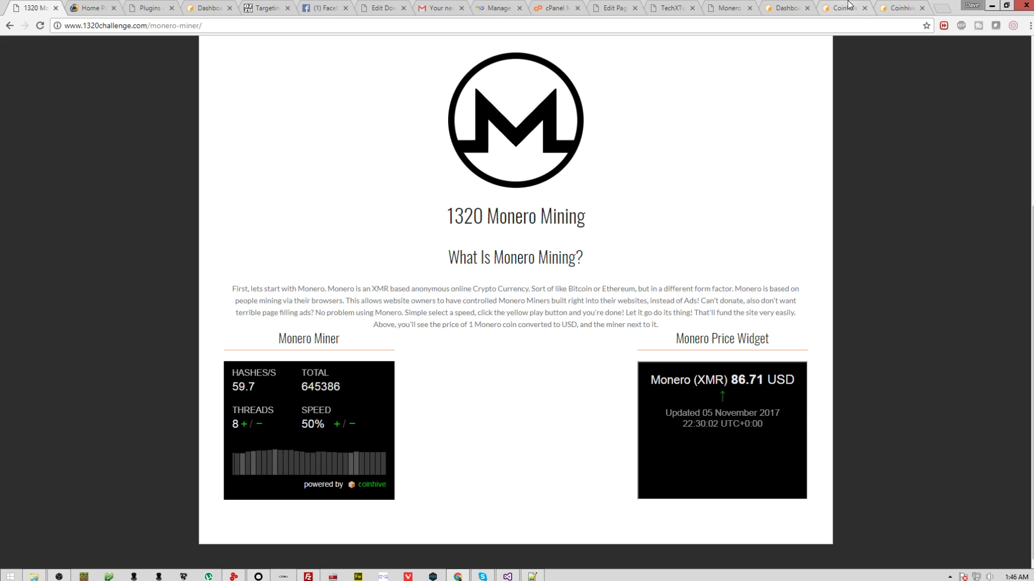
pyautogui.click(663, 6)
pyautogui.click(617, 5)
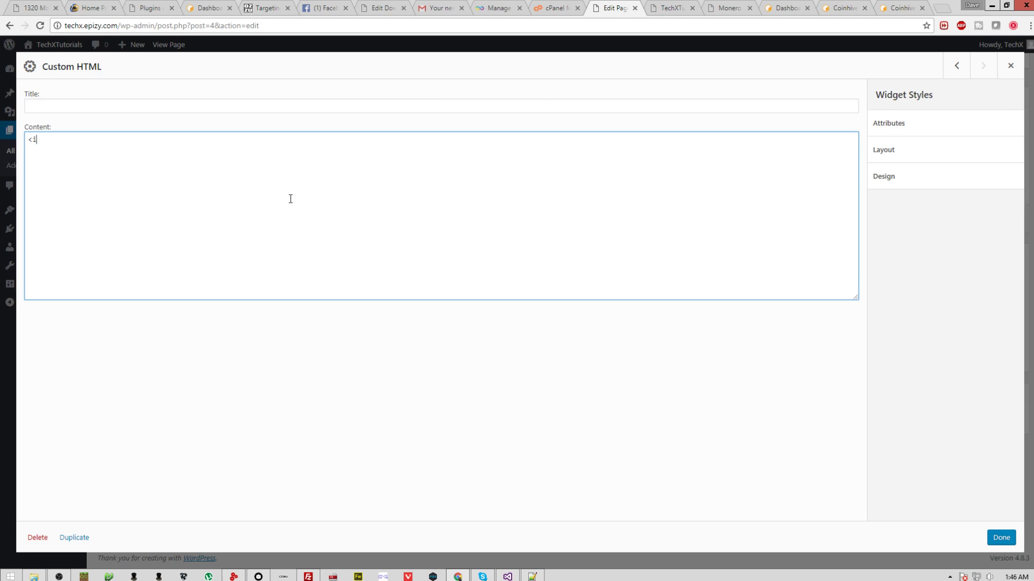
pyautogui.write('frame srec="')
pyautogui.hotkey('ctrl', 'v')
pyautogui.write('"')
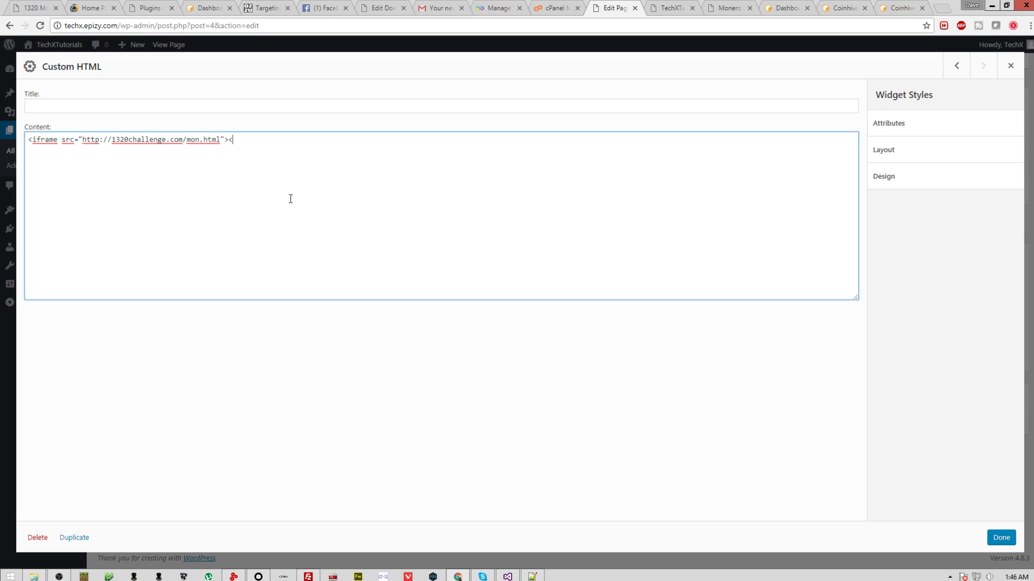
pyautogui.write('></iframe>')
pyautogui.click(352, 110)
pyautogui.write('widget')
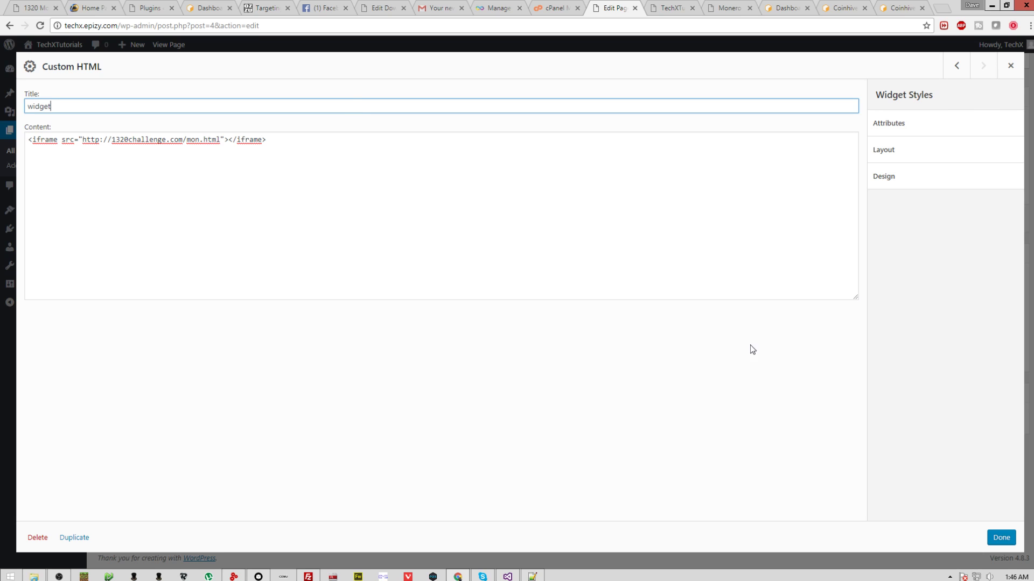
pyautogui.click(1002, 537)
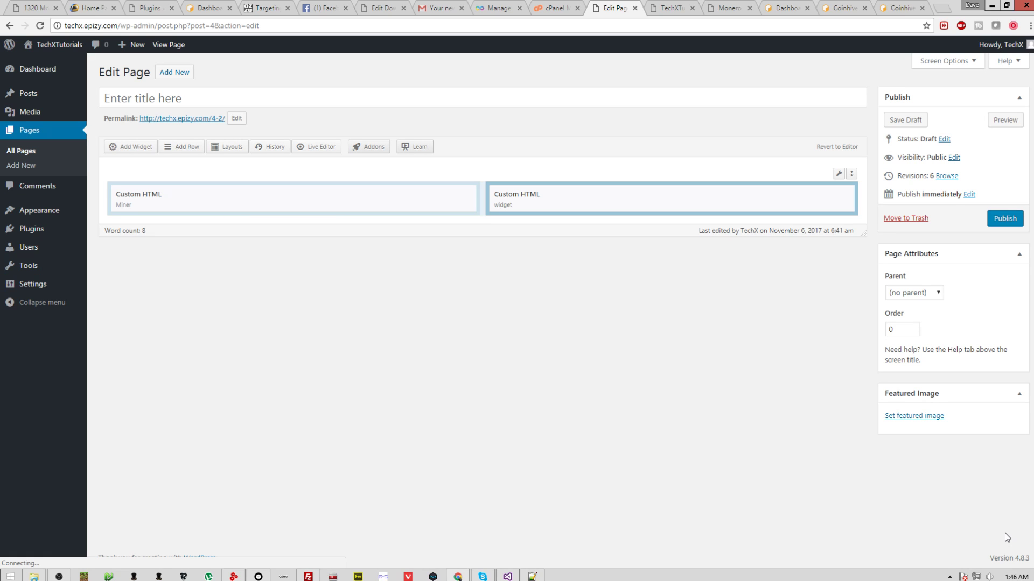
pyautogui.click(699, 7)
pyautogui.click(692, 7)
pyautogui.click(613, 7)
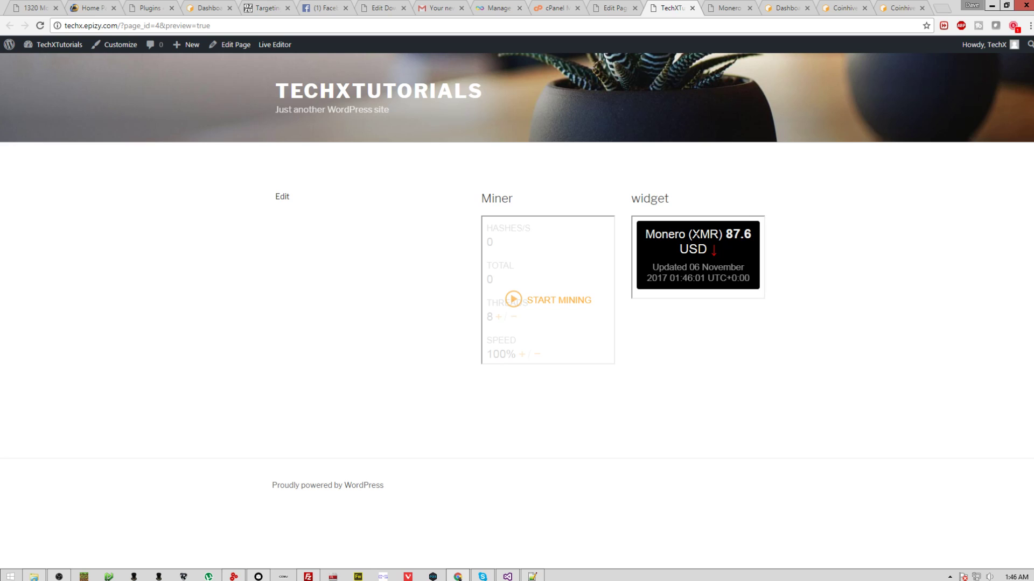
pyautogui.doubleClick(766, 235)
pyautogui.click(546, 301)
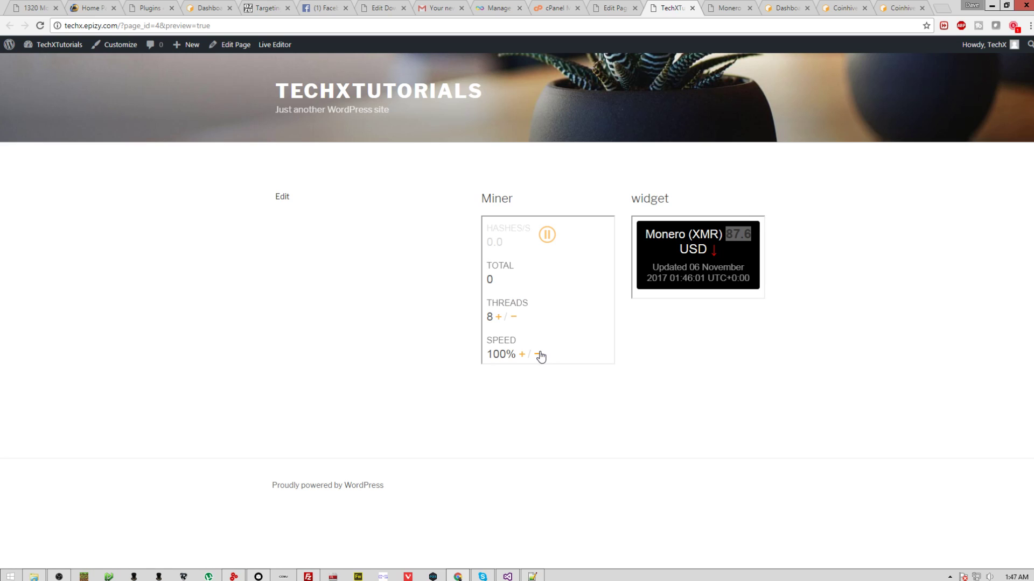
pyautogui.click(536, 355)
pyautogui.click(537, 355)
pyautogui.click(536, 356)
pyautogui.click(537, 356)
pyautogui.click(537, 355)
pyautogui.click(536, 356)
pyautogui.click(536, 356)
pyautogui.click(537, 356)
pyautogui.click(536, 355)
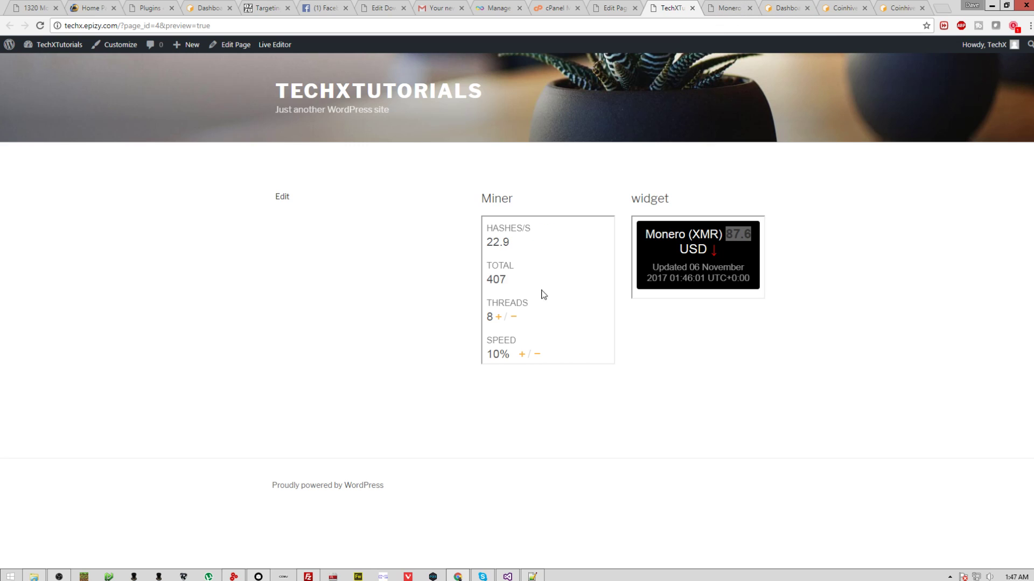
# Step: Publish the page with its Miner and widget Custom HTML blocks, then go to Add New Plugins
pyautogui.click(692, 8)
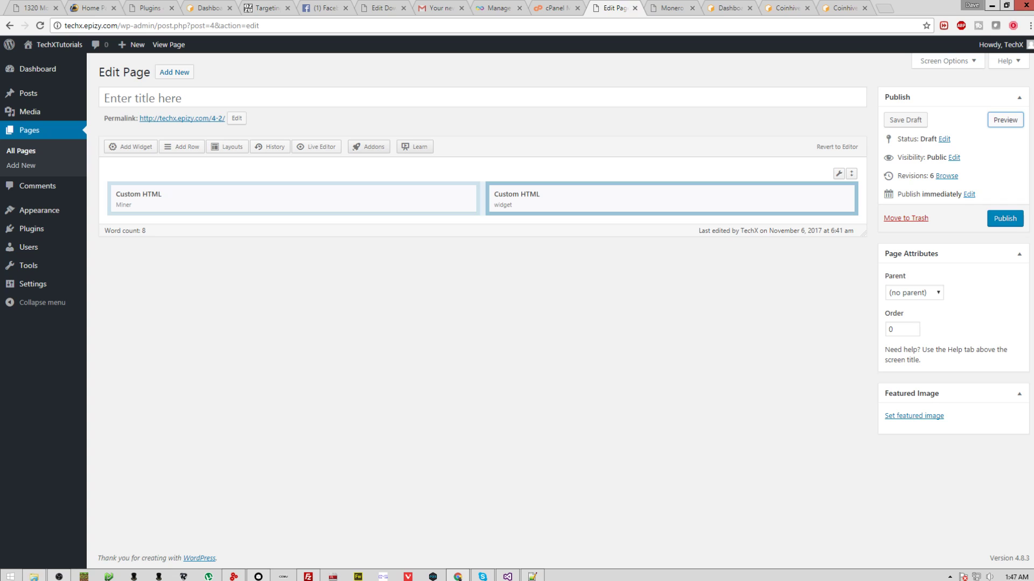
pyautogui.click(1011, 220)
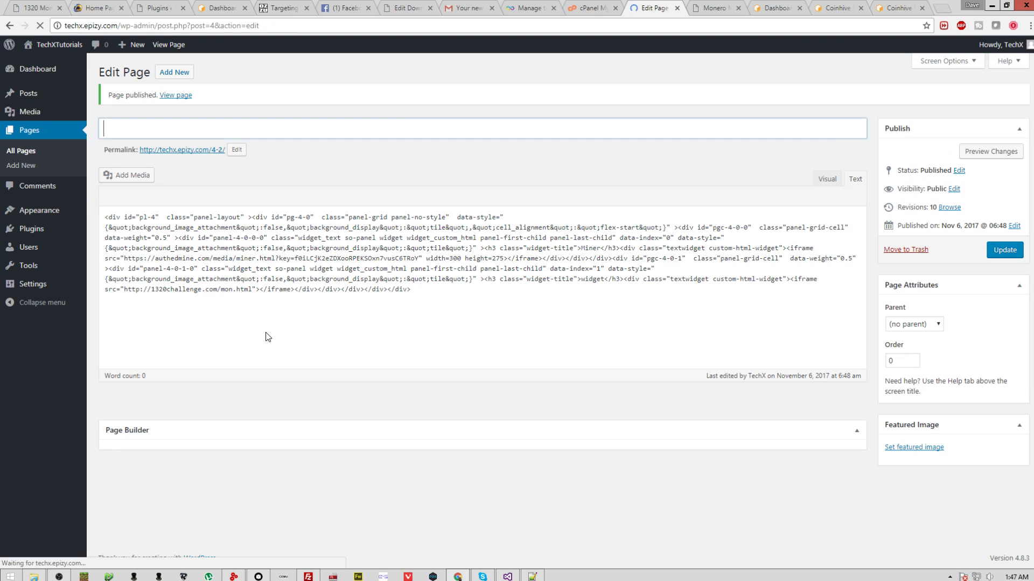
pyautogui.moveTo(54, 226)
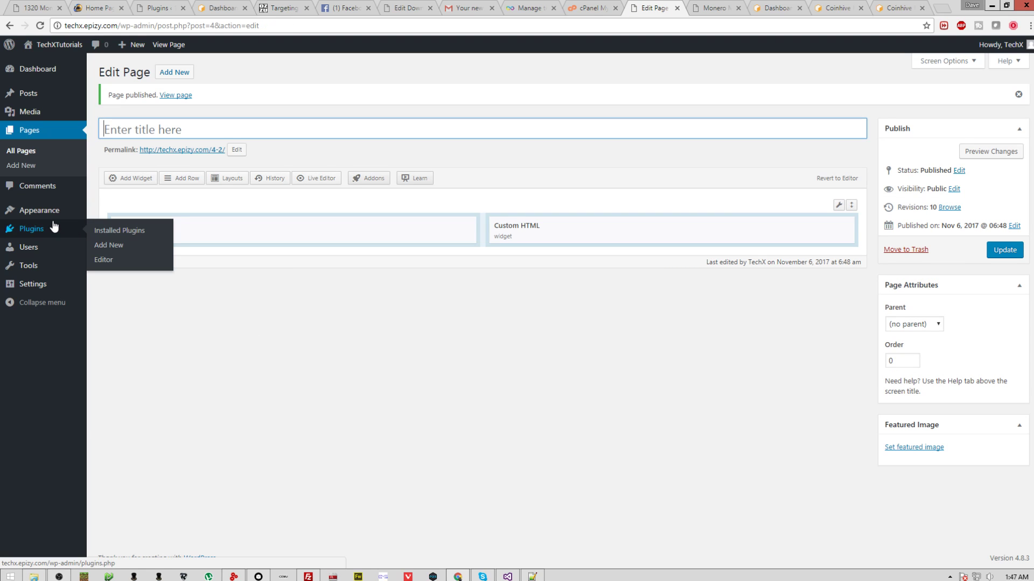
pyautogui.click(119, 247)
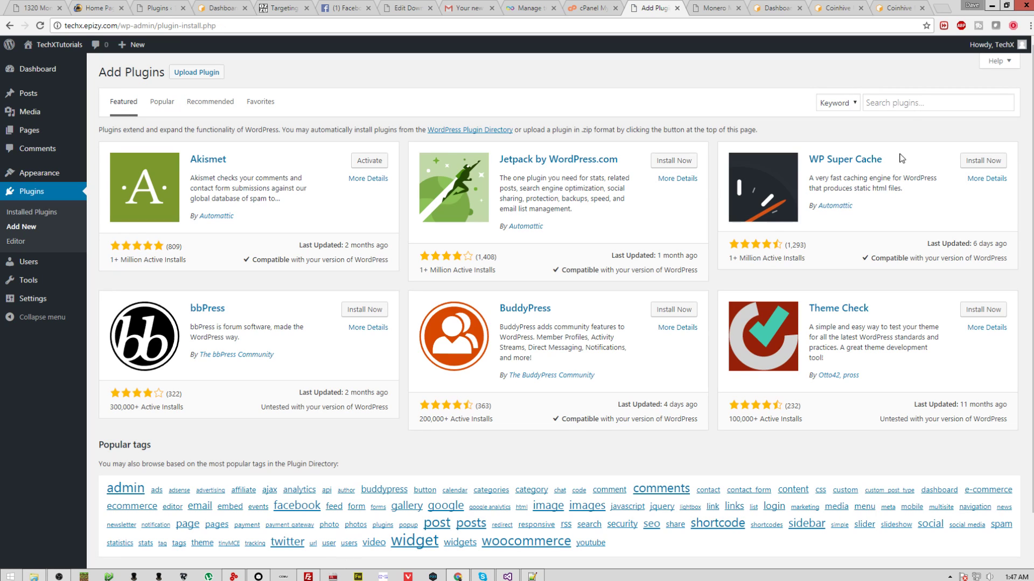
# Step: Search plugins for 'coinhive', find Simple Monero Miner – Coin Hive already active, and open its settings
pyautogui.click(919, 98)
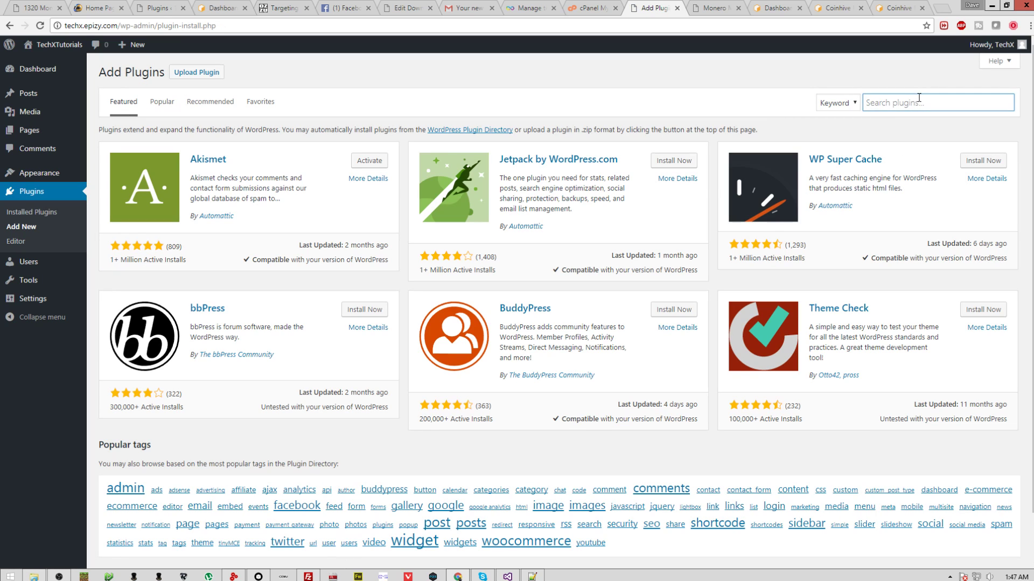
pyautogui.write('coinhive')
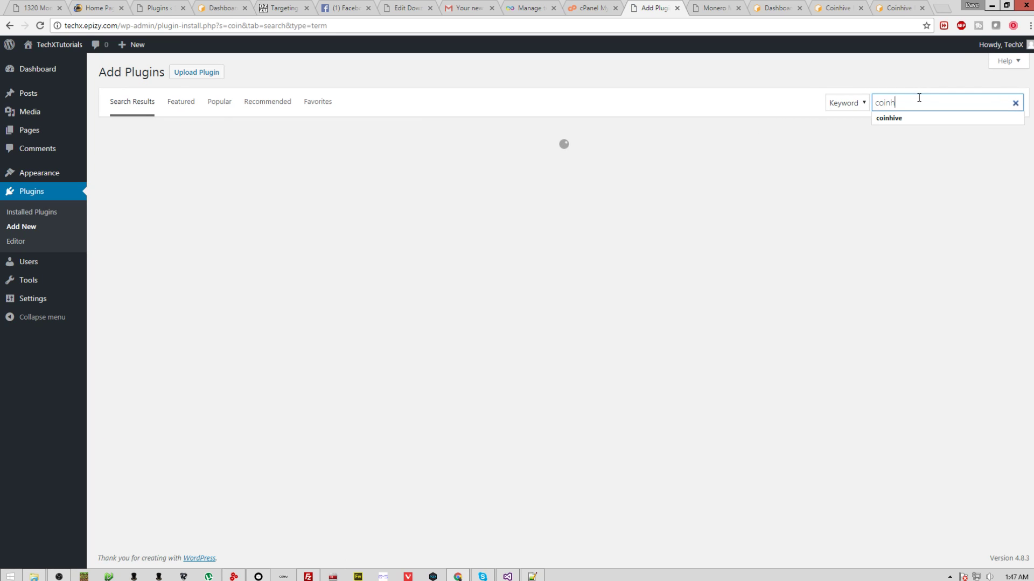
pyautogui.press('Return')
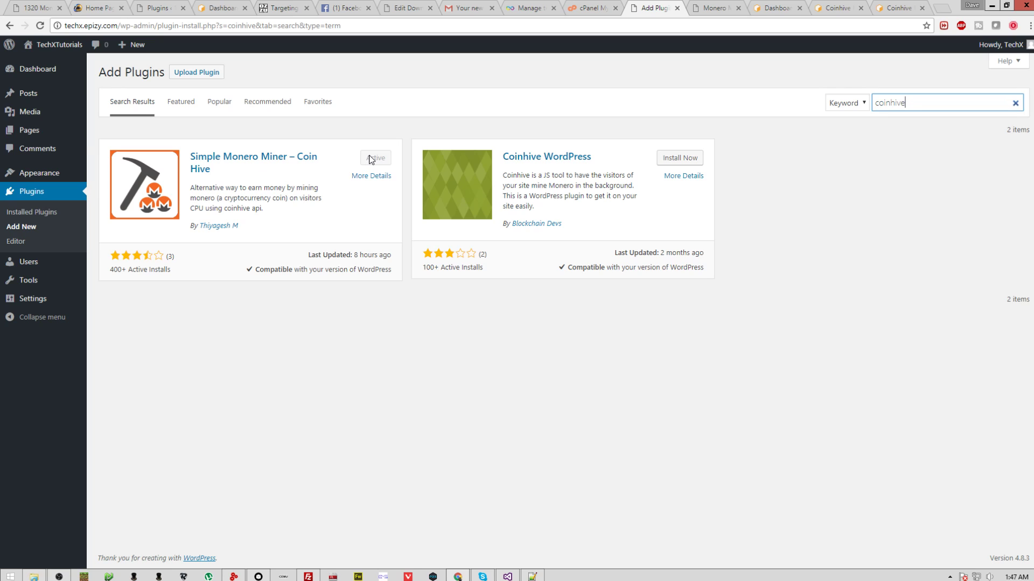
pyautogui.moveTo(25, 299)
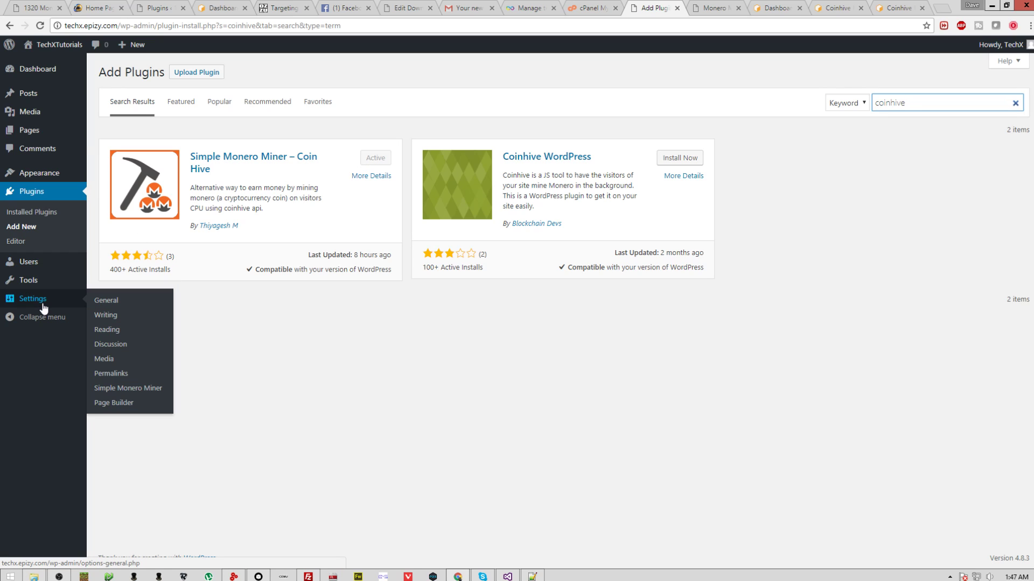
pyautogui.click(119, 389)
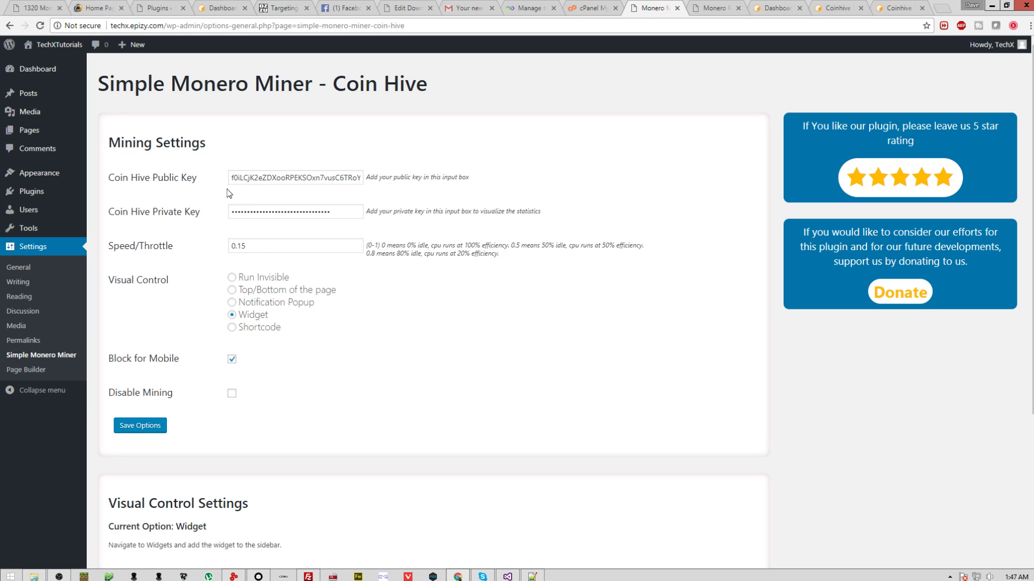
# Step: Check the public key and 0.15 throttle, and switch Visual Control to Notification Popup and back to Widget
pyautogui.moveTo(231, 180); pyautogui.dragTo(477, 182)
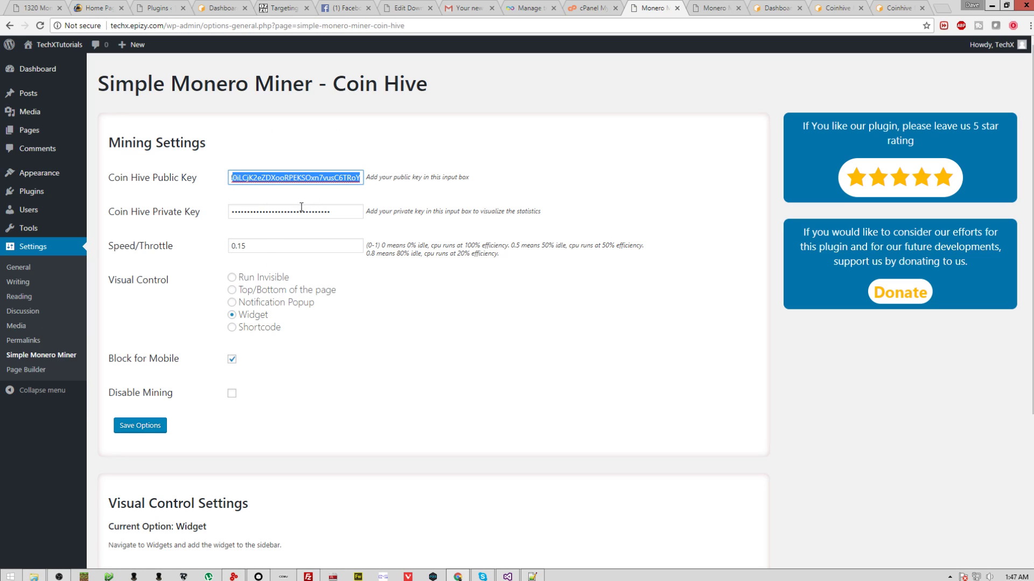
pyautogui.moveTo(281, 251); pyautogui.dragTo(205, 249)
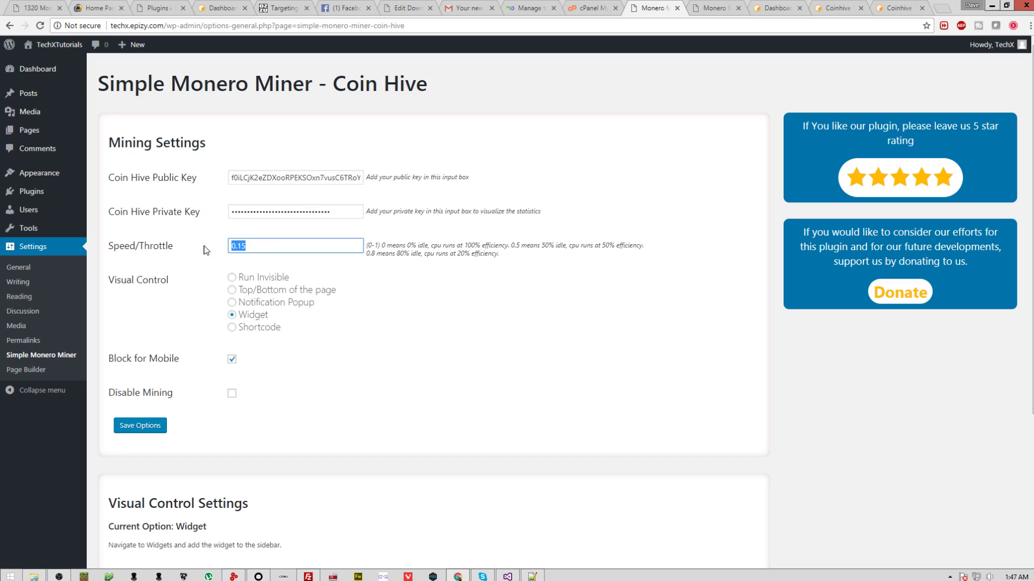
pyautogui.click(288, 304)
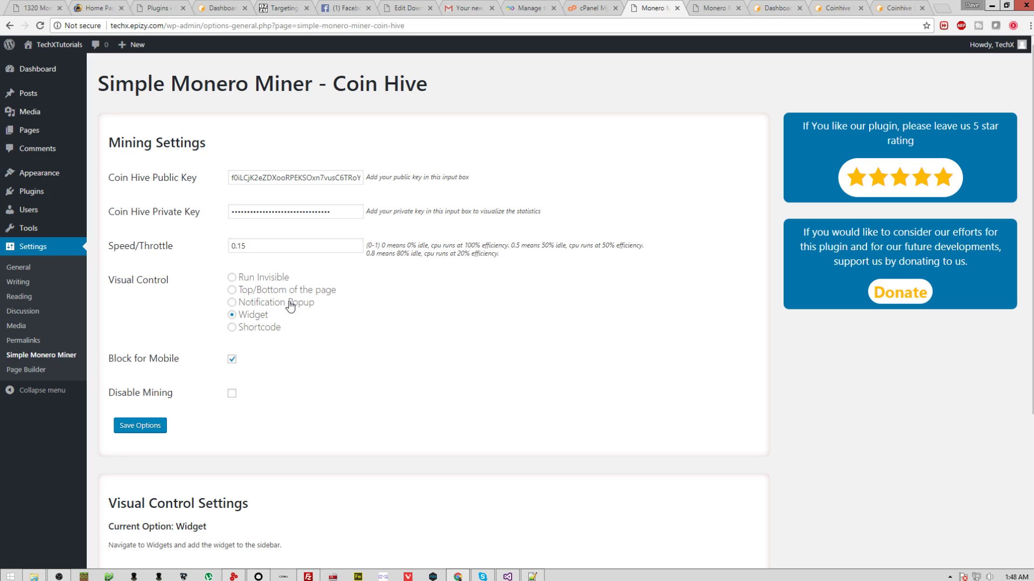
pyautogui.scroll(-1, 397, 431)
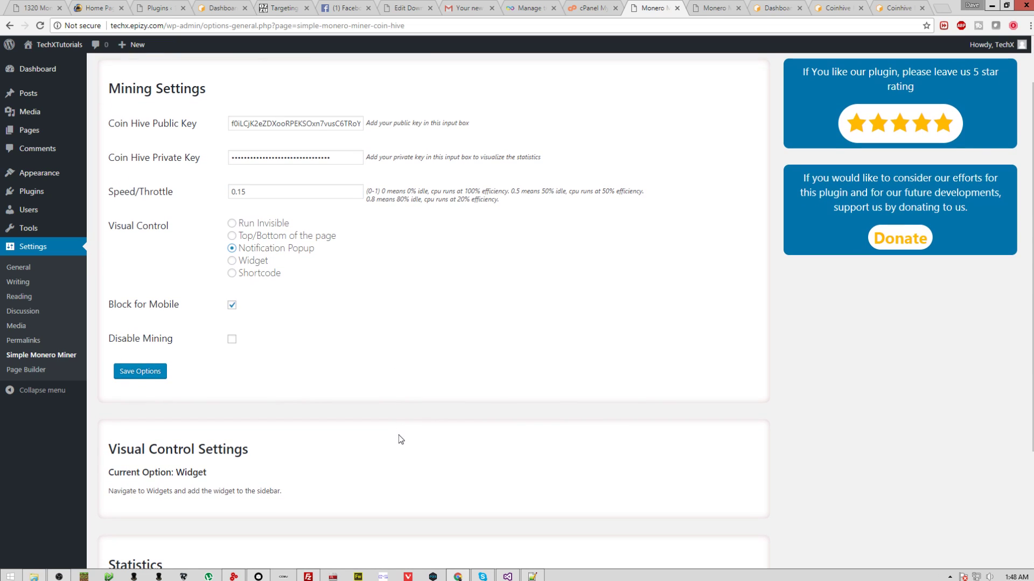
pyautogui.scroll(1, 400, 440)
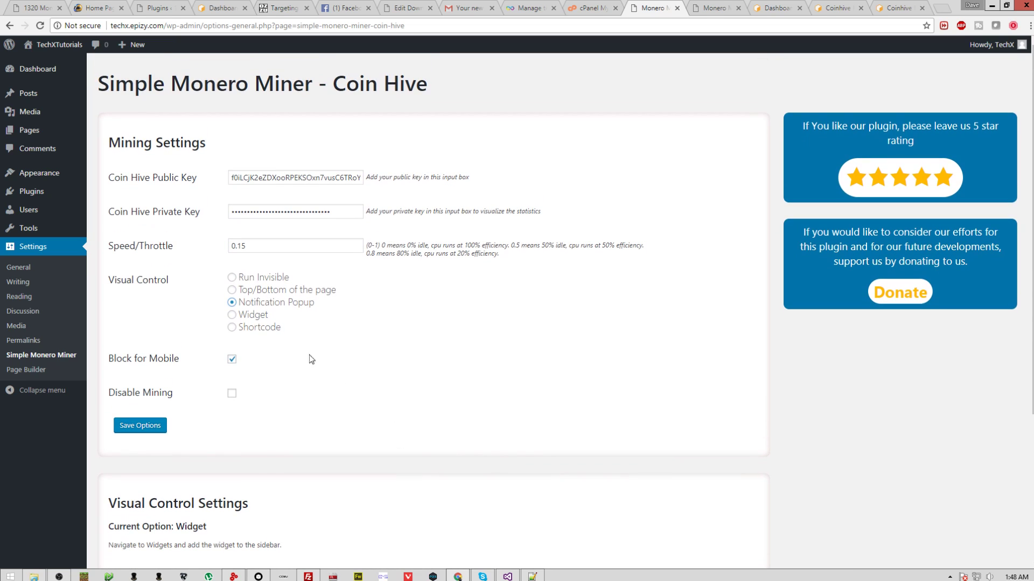
pyautogui.click(254, 317)
pyautogui.click(161, 8)
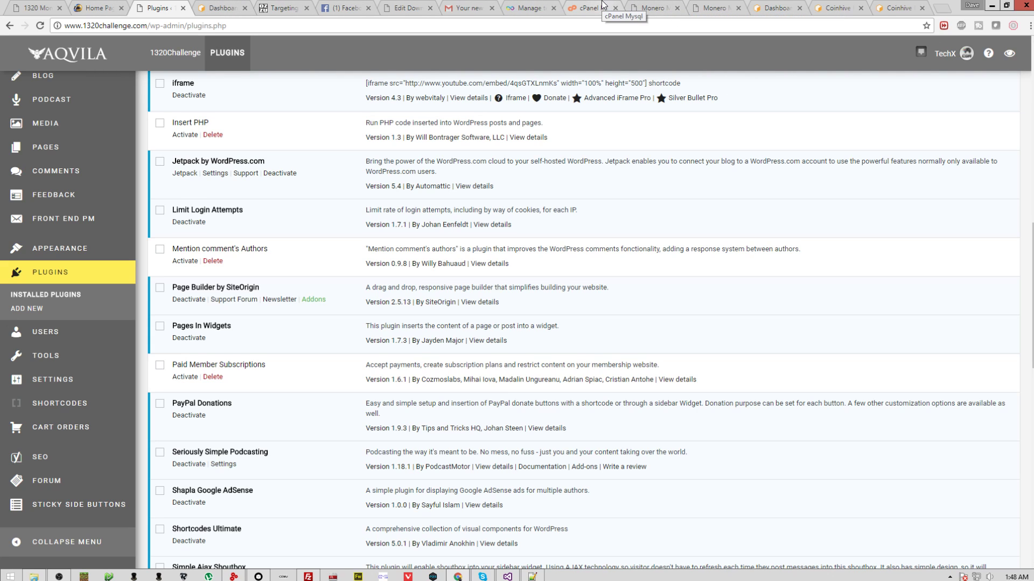
# Step: Open the SinfulAndroid site from its Edit Download page in a new tab and view its home page
pyautogui.click(411, 8)
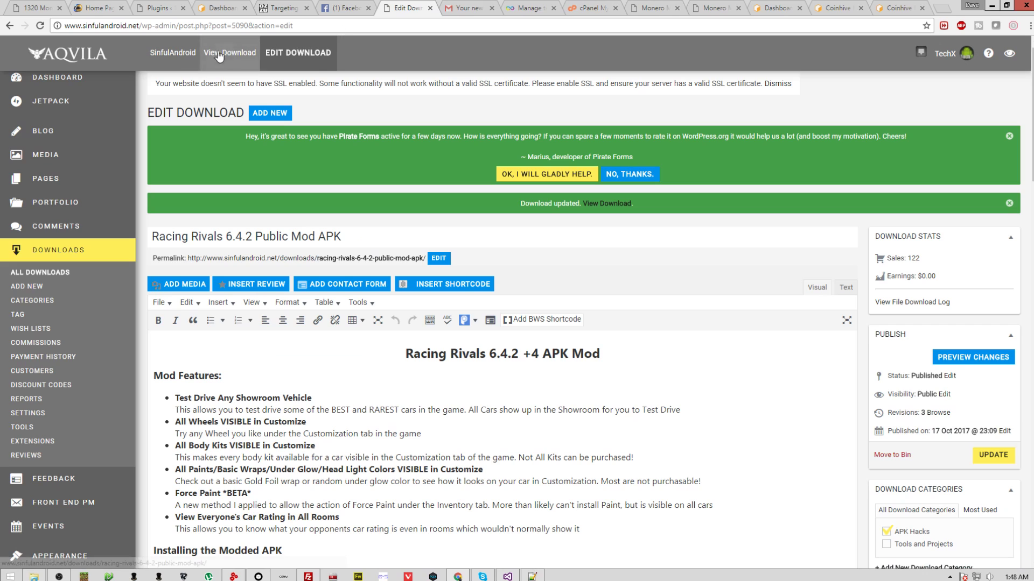
pyautogui.moveTo(166, 56)
pyautogui.rightClick(171, 81)
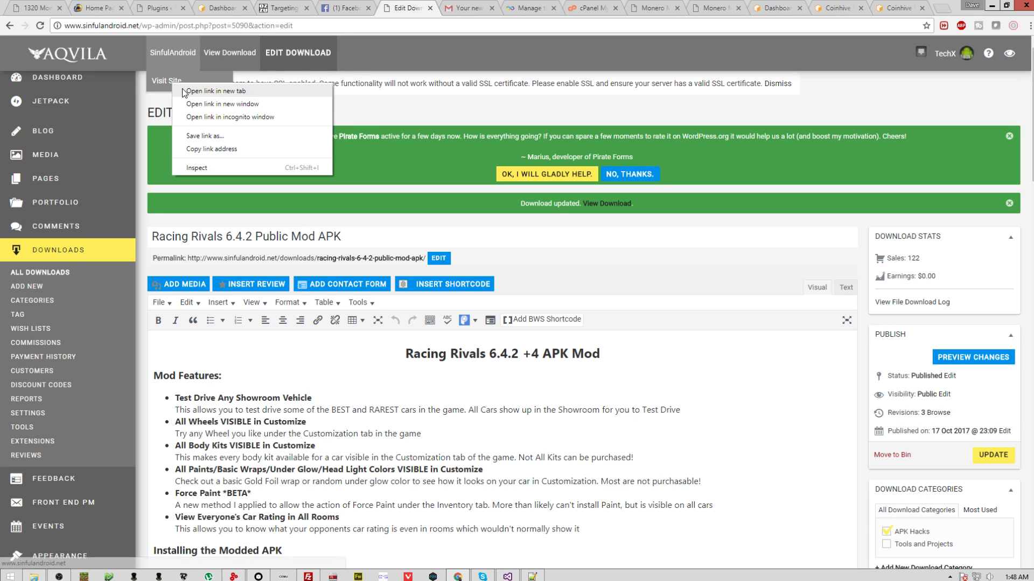
pyautogui.click(180, 91)
pyautogui.click(438, 5)
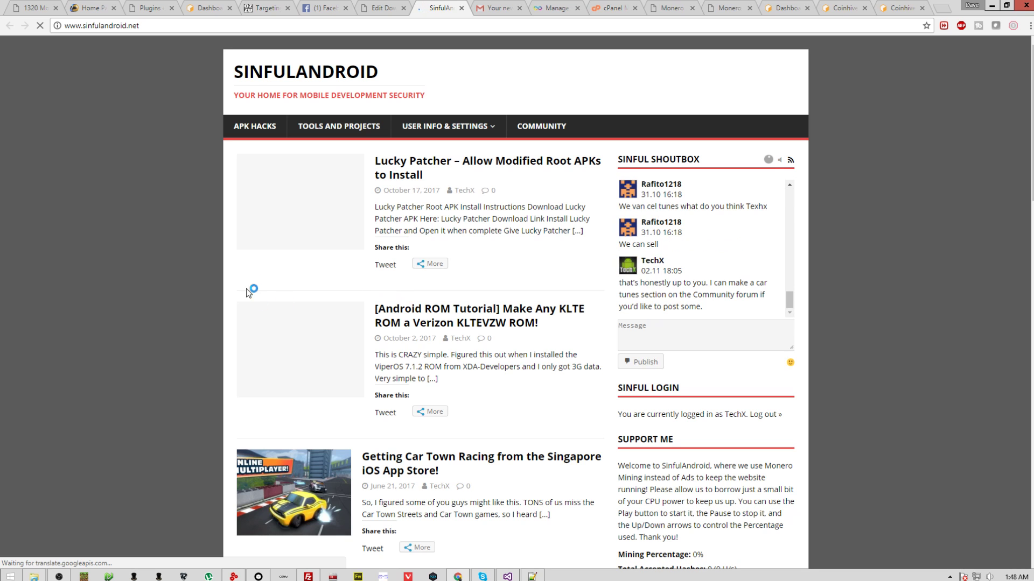
pyautogui.scroll(-1, 992, 509)
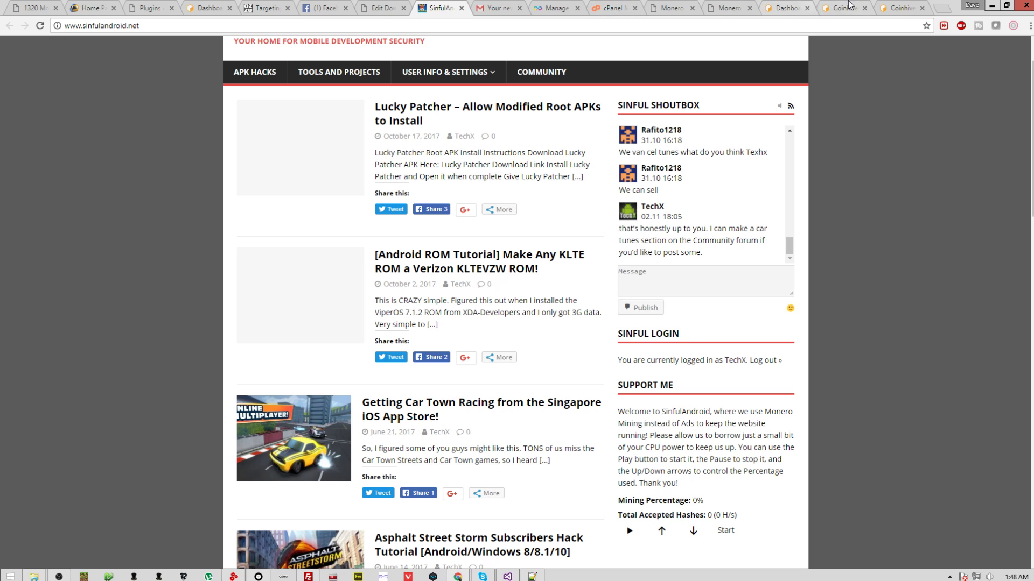
pyautogui.click(786, 8)
# Step: Check the InfinityFree email, account page and cPanel MySQL databases, then return to the Simple Monero Miner settings
pyautogui.click(501, 8)
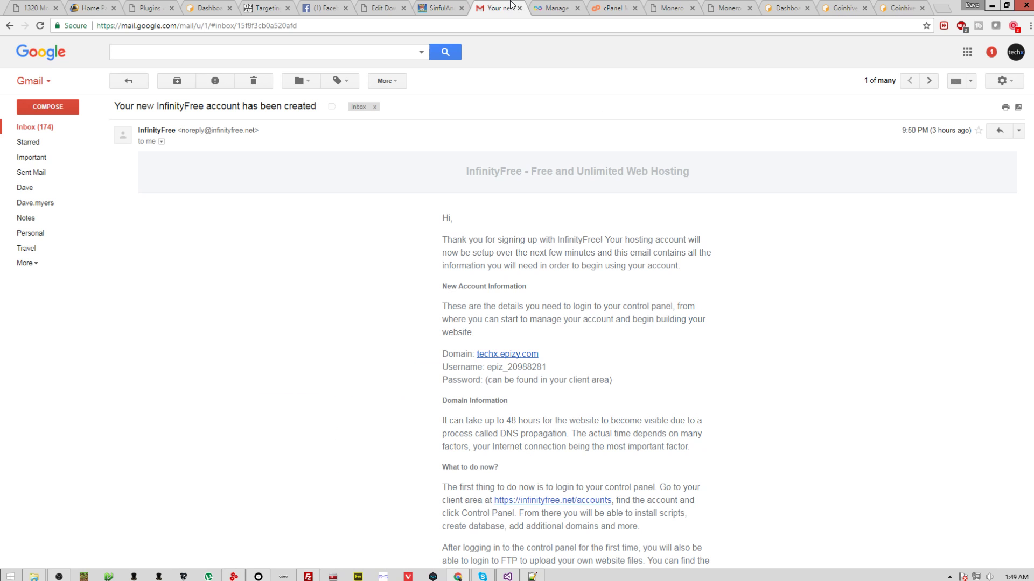
pyautogui.click(554, 8)
pyautogui.click(614, 7)
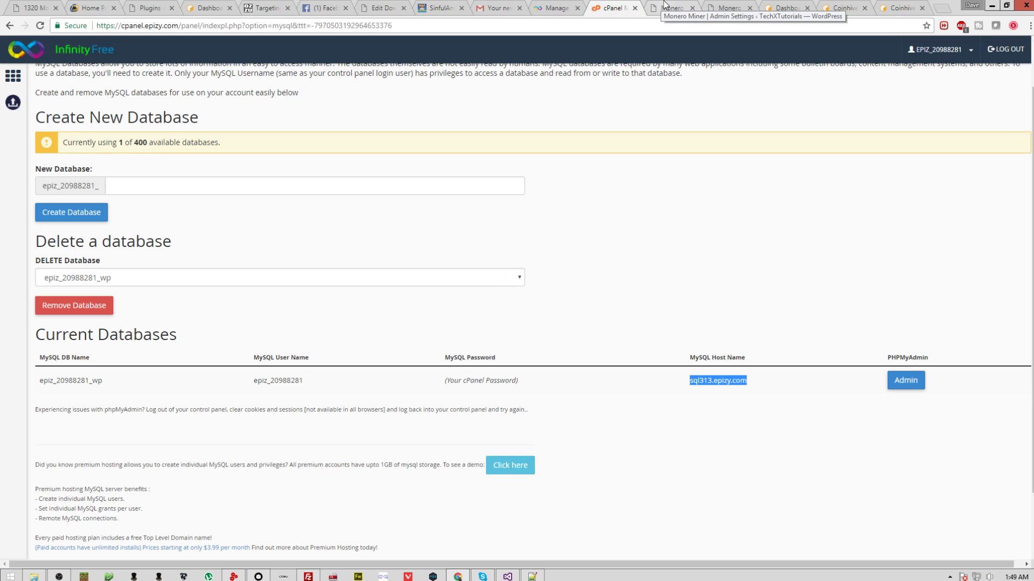
pyautogui.click(663, 6)
pyautogui.click(634, 2)
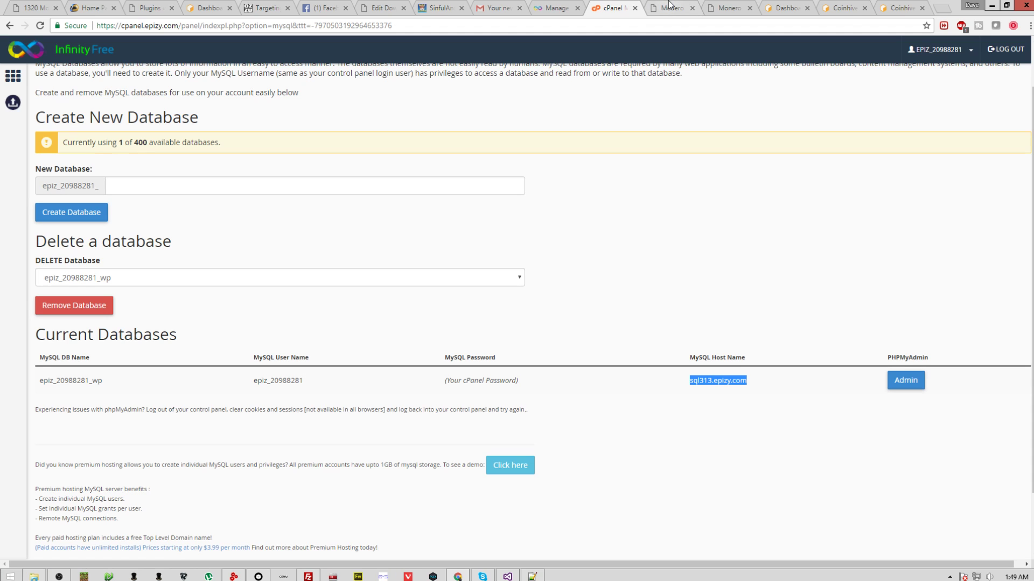
pyautogui.click(669, 2)
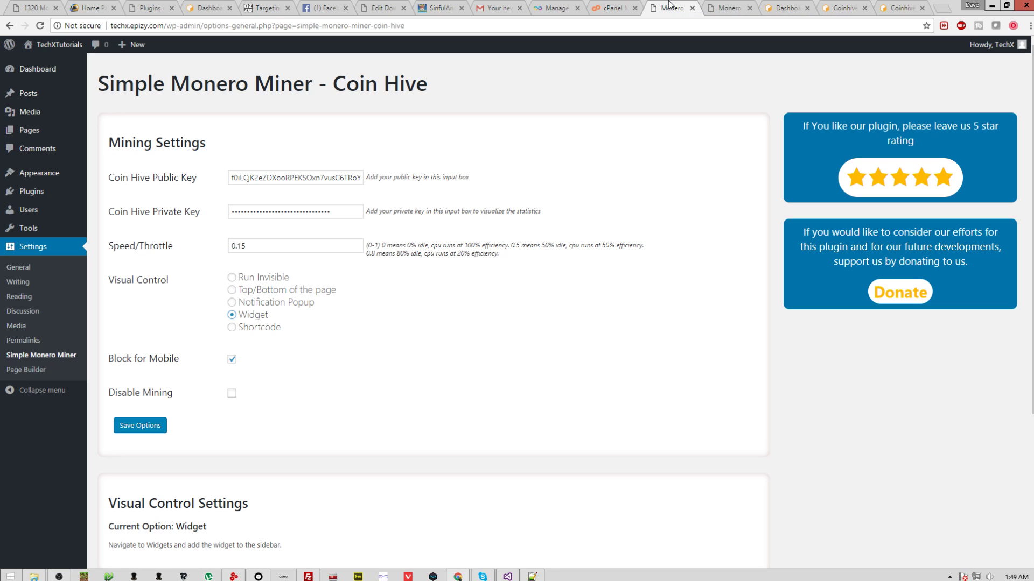
# Step: Toggle Visual Control to Shortcode and back to Widget, then save the Simple Monero Miner options
pyautogui.click(253, 330)
pyautogui.click(242, 316)
pyautogui.click(139, 427)
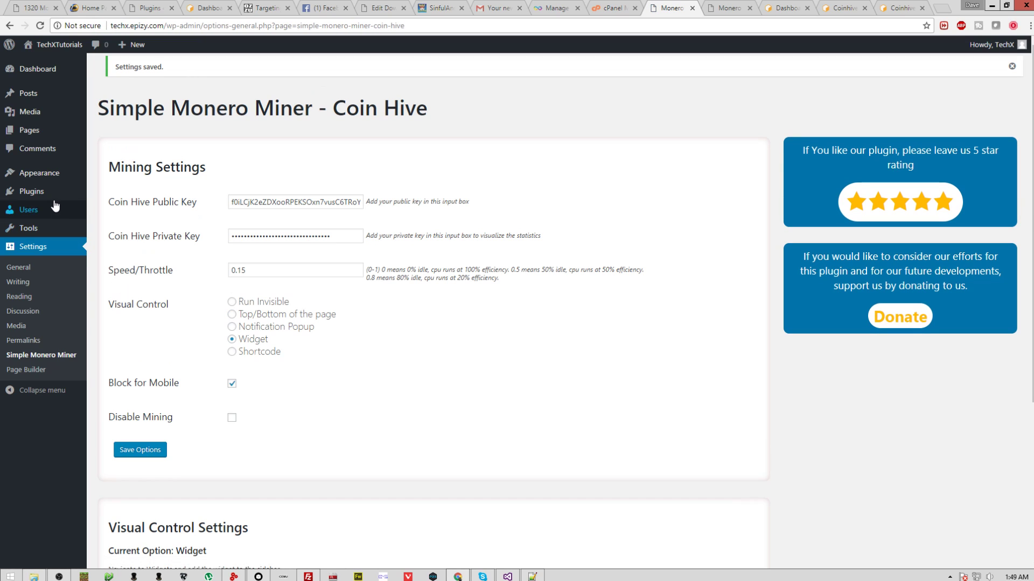
# Step: Add the Simple Monero Miner - Coin Hive widget to the Blog Sidebar under Appearance > Widgets
pyautogui.moveTo(53, 172)
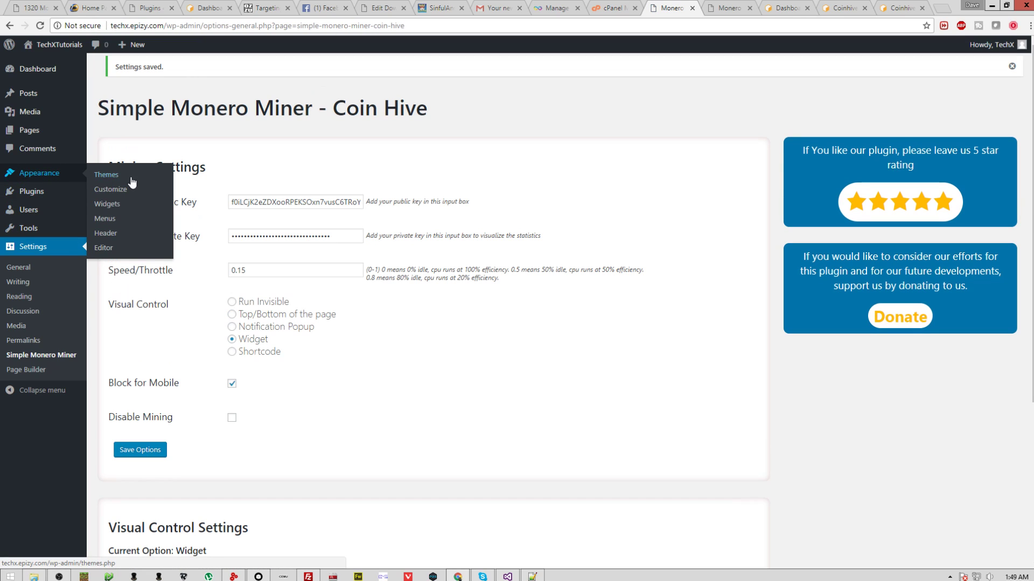
pyautogui.click(112, 204)
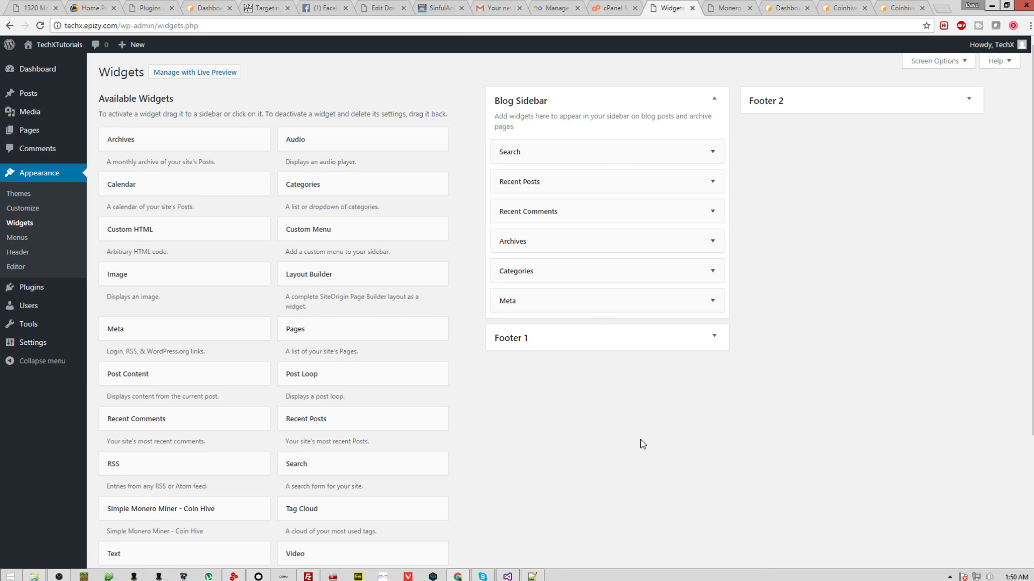
pyautogui.scroll(-3, 343, 466)
pyautogui.scroll(3, 323, 469)
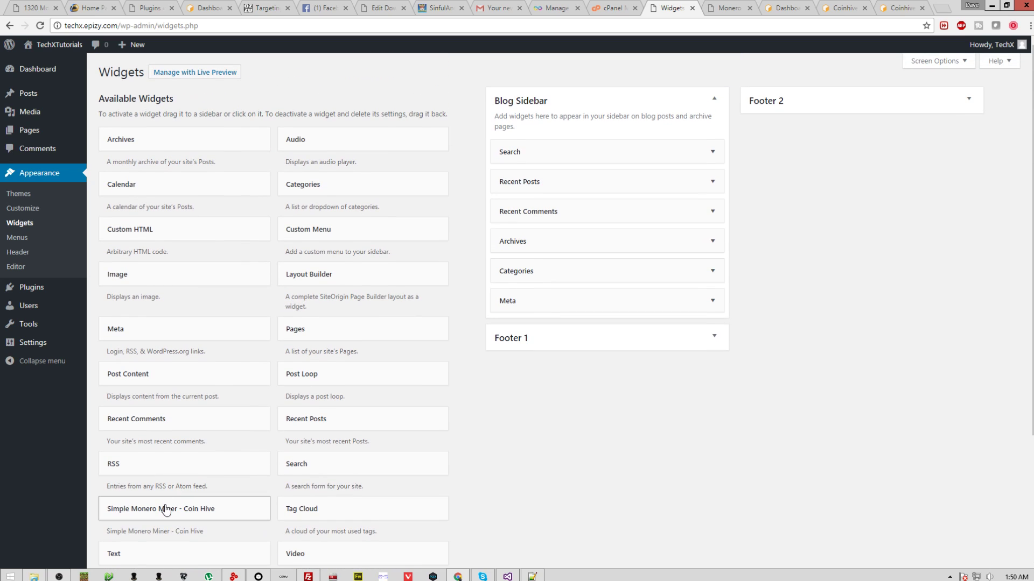
pyautogui.moveTo(168, 513); pyautogui.dragTo(563, 141)
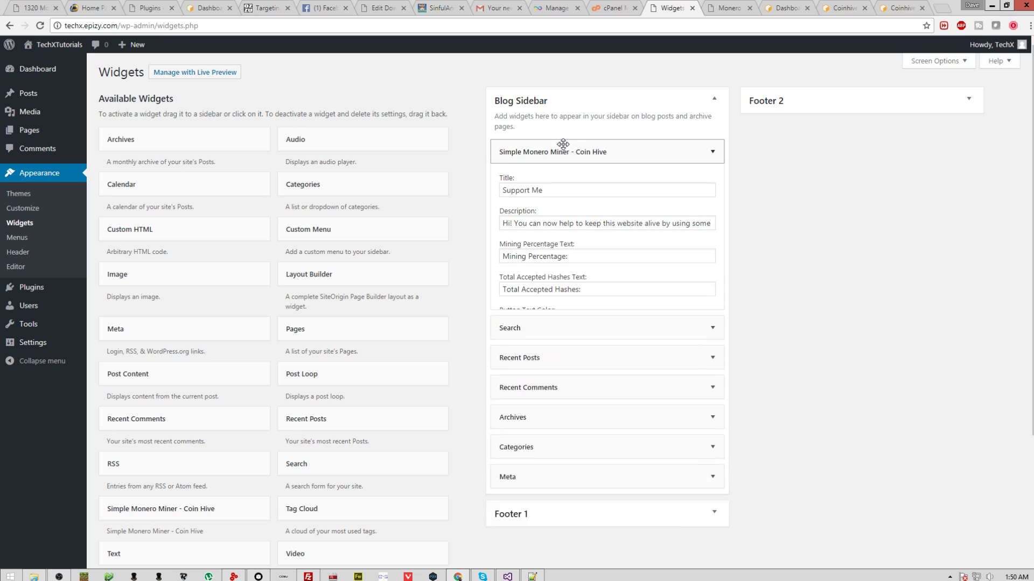
# Step: Tick Hide hashes Informations on the Support Me widget and save it
pyautogui.moveTo(517, 223); pyautogui.dragTo(648, 256)
pyautogui.click(648, 257)
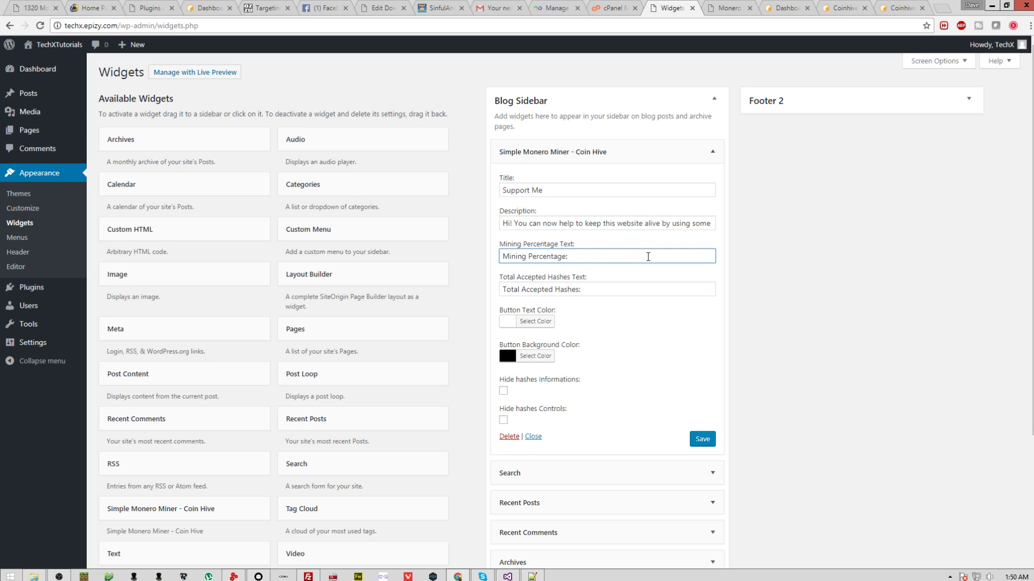
pyautogui.click(504, 390)
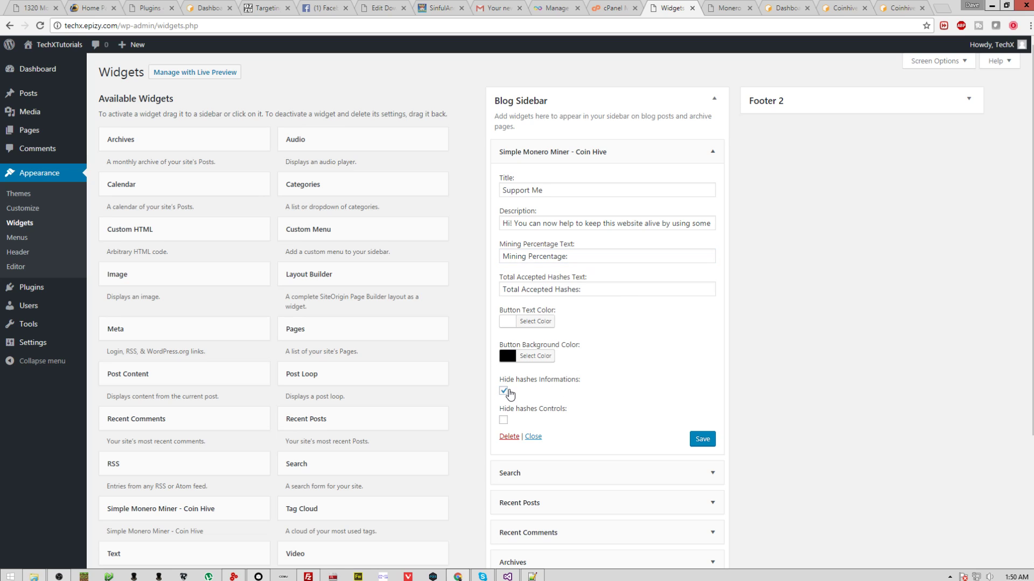
pyautogui.click(706, 439)
pyautogui.click(744, 6)
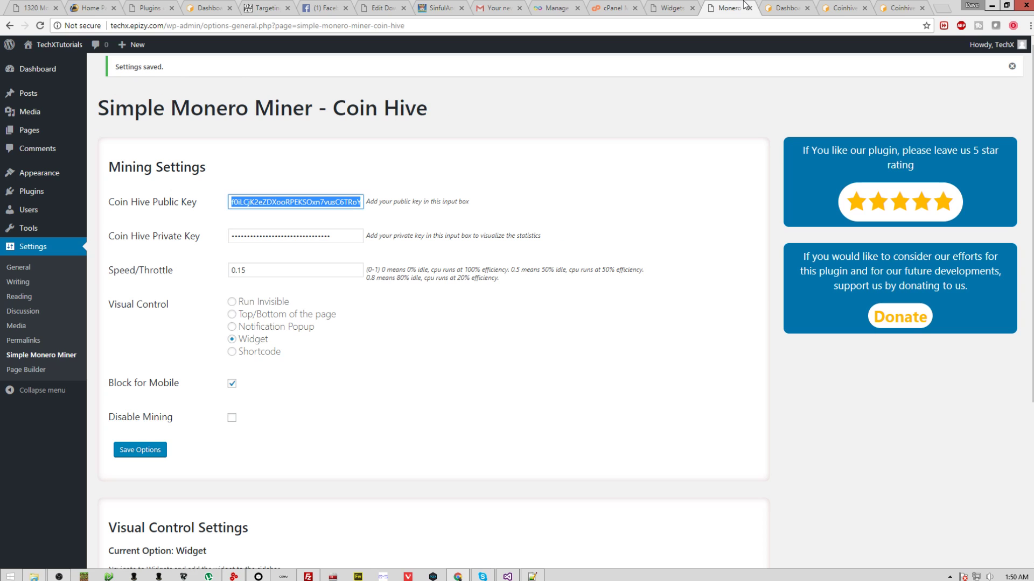
# Step: Scroll the TechXTutorials front page to review the Support Me mining widget in the sidebar
pyautogui.moveTo(54, 45)
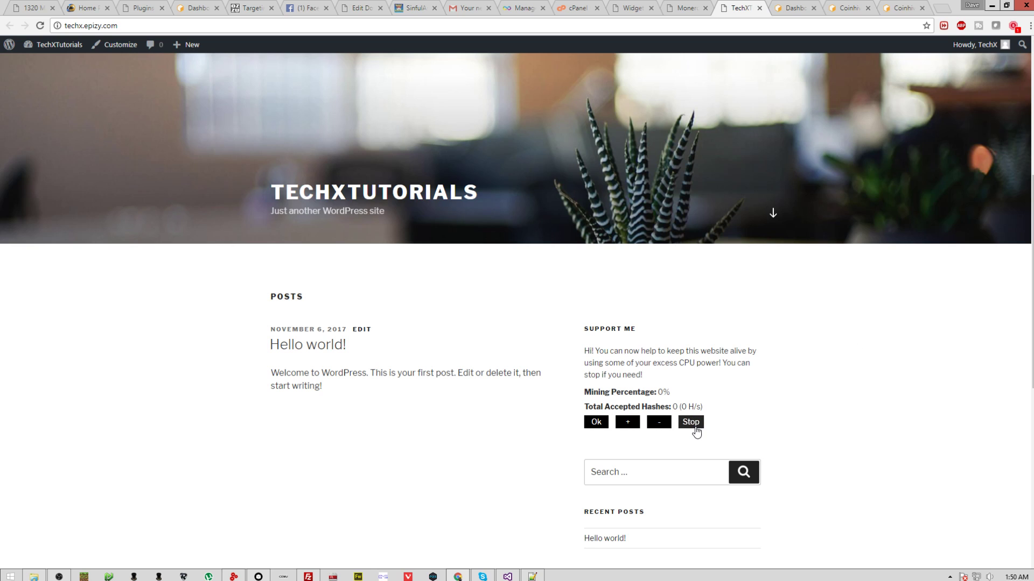
pyautogui.scroll(-6, 877, 434)
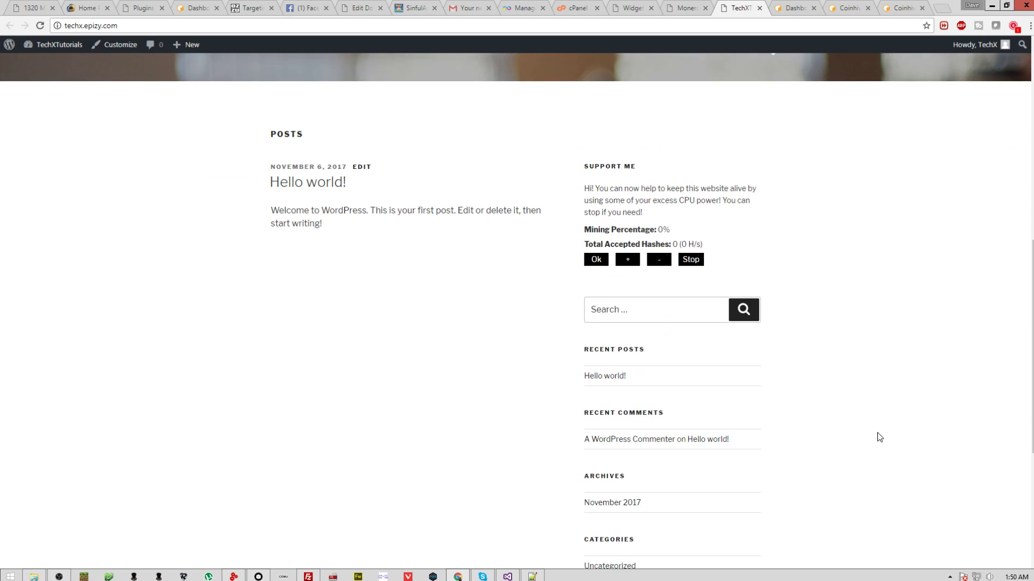
pyautogui.scroll(6, 866, 434)
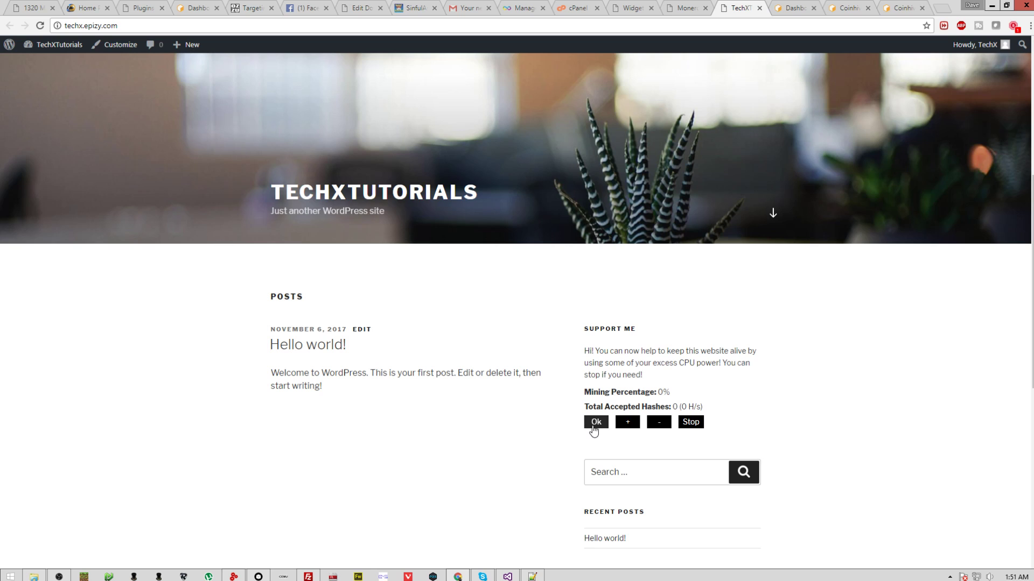
# Step: Look at the 1320 Monero Mining page, then return to the TechXTutorials front page
pyautogui.click(33, 11)
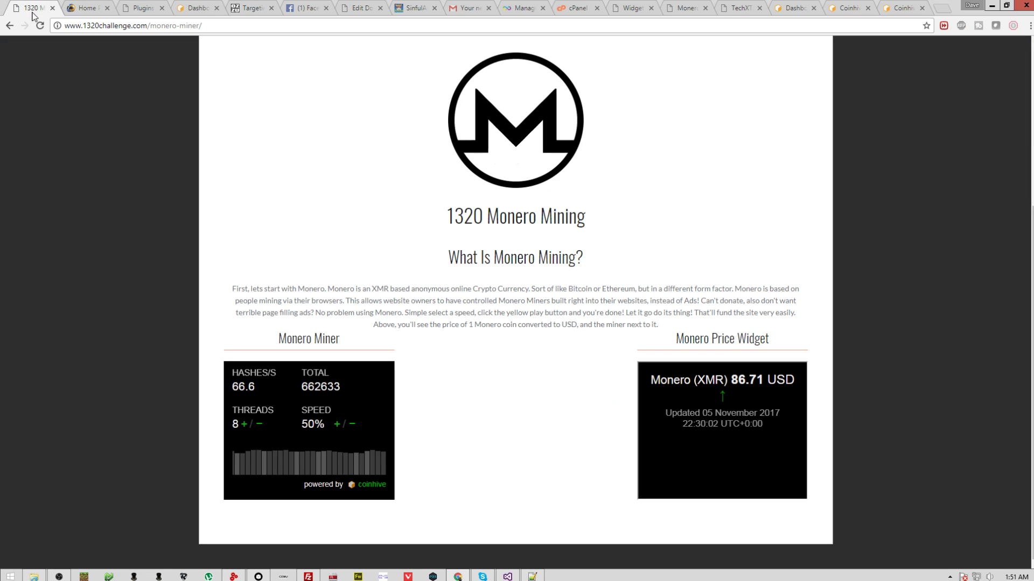
pyautogui.click(743, 4)
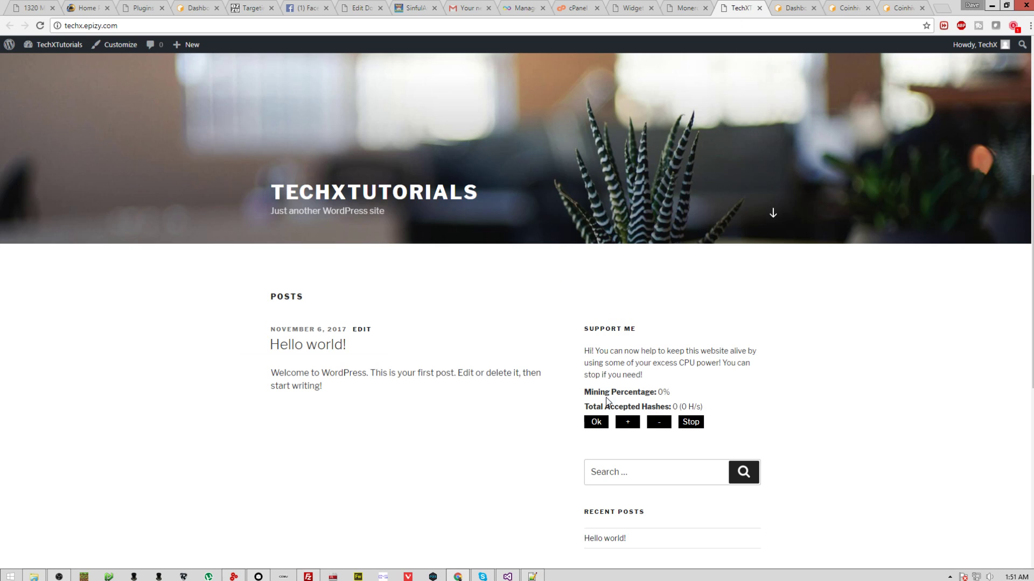